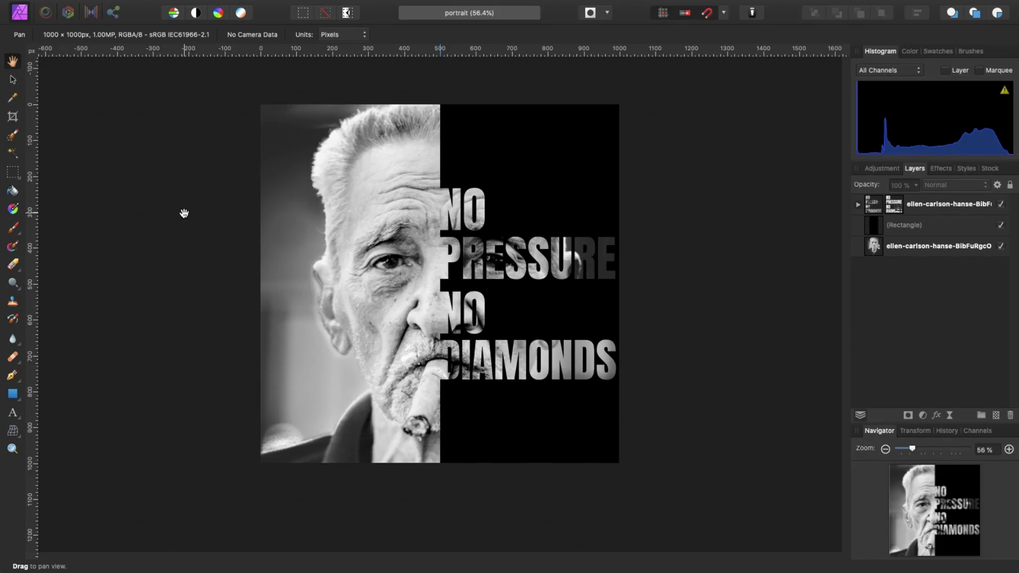
# Create a new blank document with page width and page height both 1000 px.
pyautogui.moveTo(209, 263); pyautogui.dragTo(209, 264)
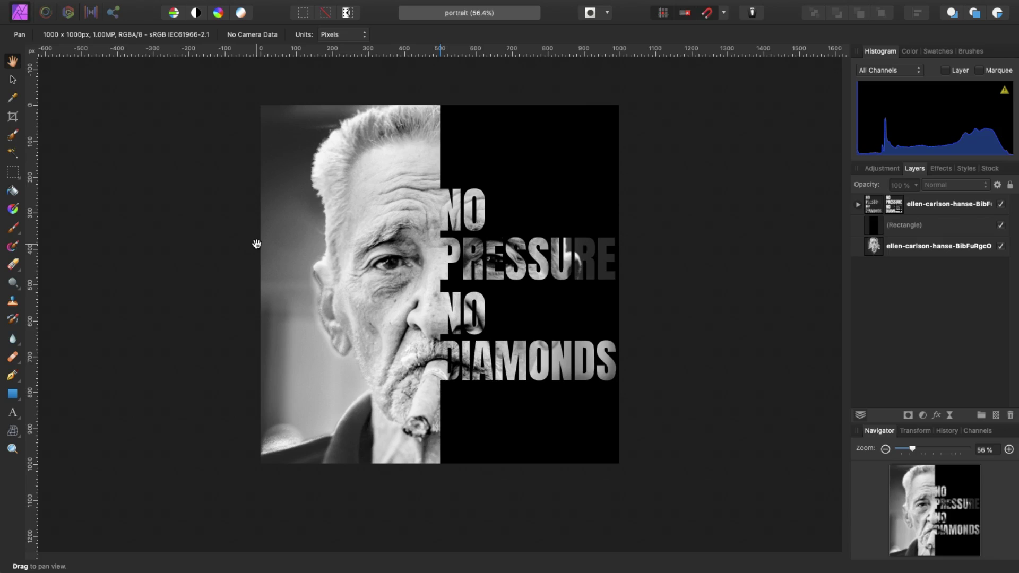
pyautogui.moveTo(256, 243); pyautogui.dragTo(257, 246)
pyautogui.click(136, 7)
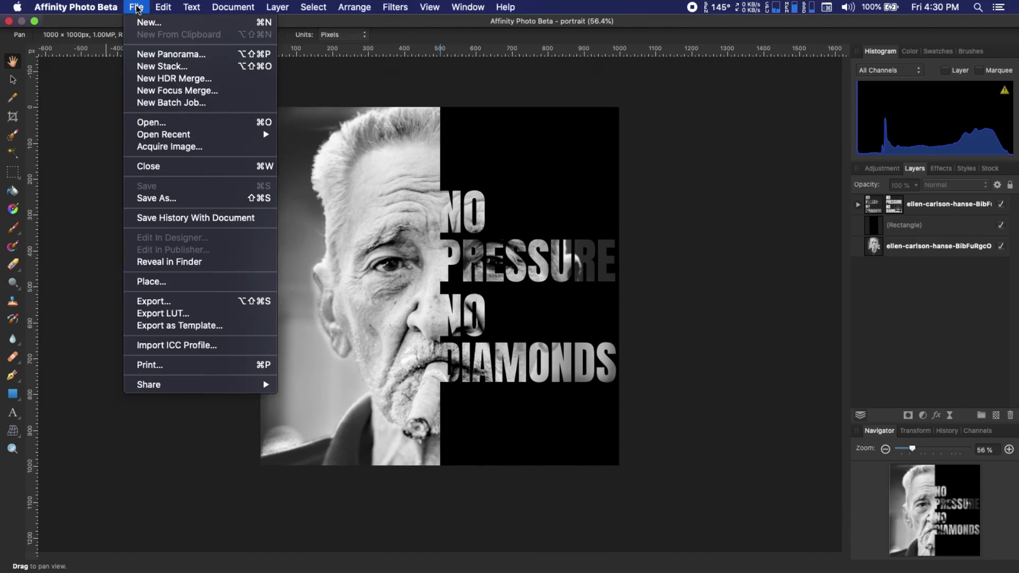
pyautogui.click(143, 22)
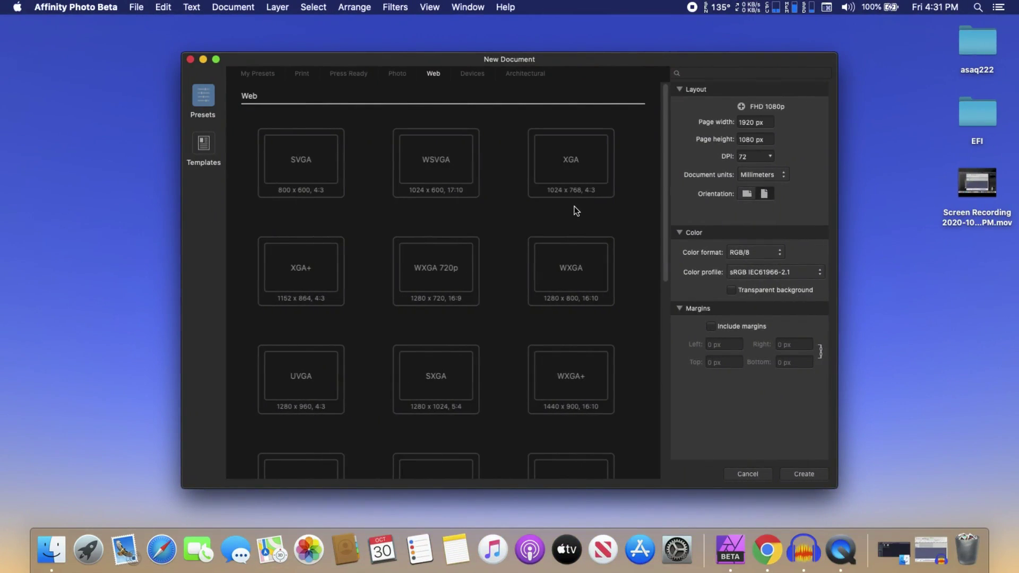
pyautogui.click(755, 123)
pyautogui.write('1000')
pyautogui.press('Tab')
pyautogui.write('1000')
pyautogui.press('Return')
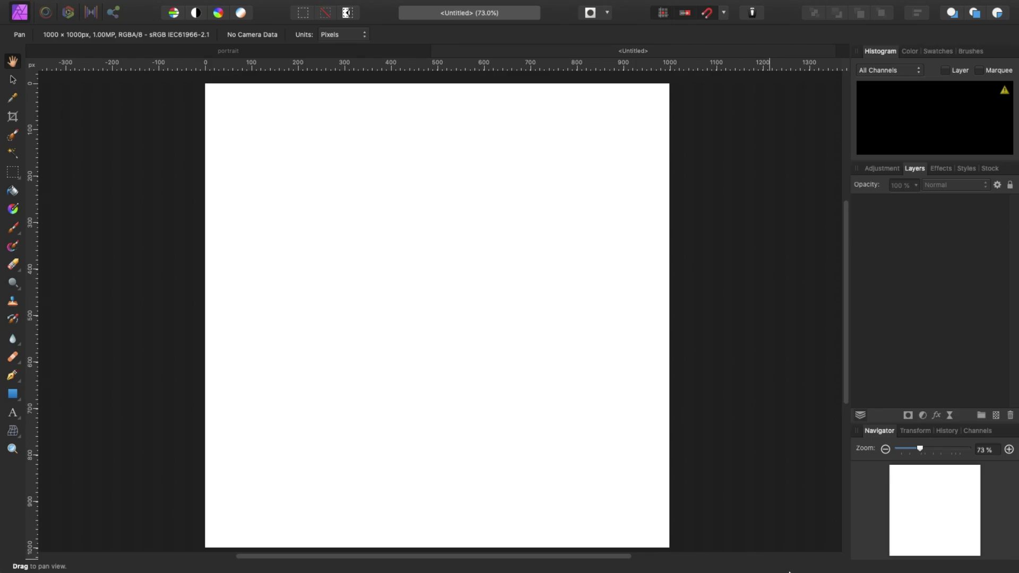
# Drag the portrait jpg from its Finder folder into the new document.
pyautogui.moveTo(790, 571)
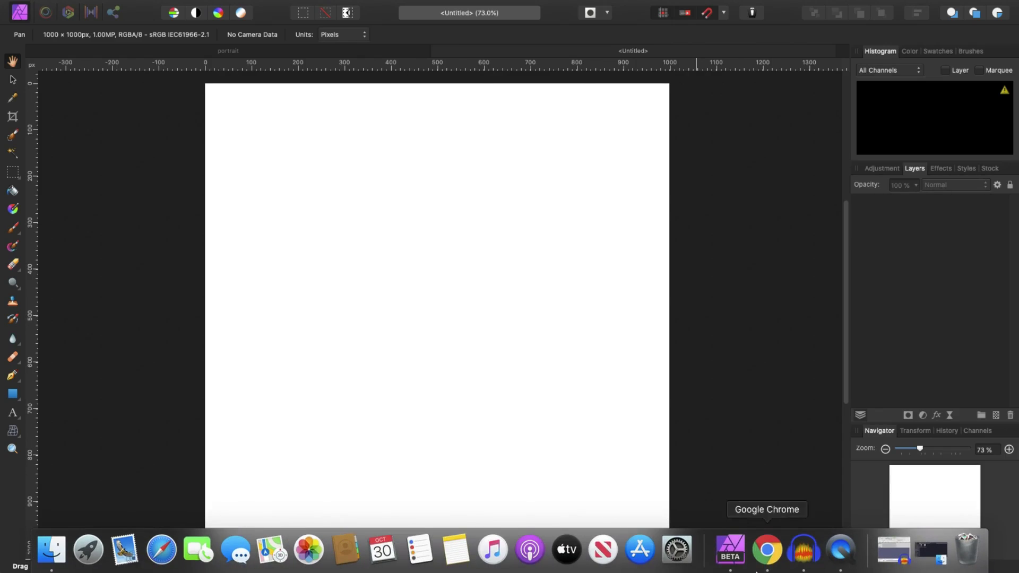
pyautogui.click(915, 559)
pyautogui.click(368, 142)
pyautogui.moveTo(368, 142); pyautogui.dragTo(442, 318)
pyautogui.press('super+Tab')
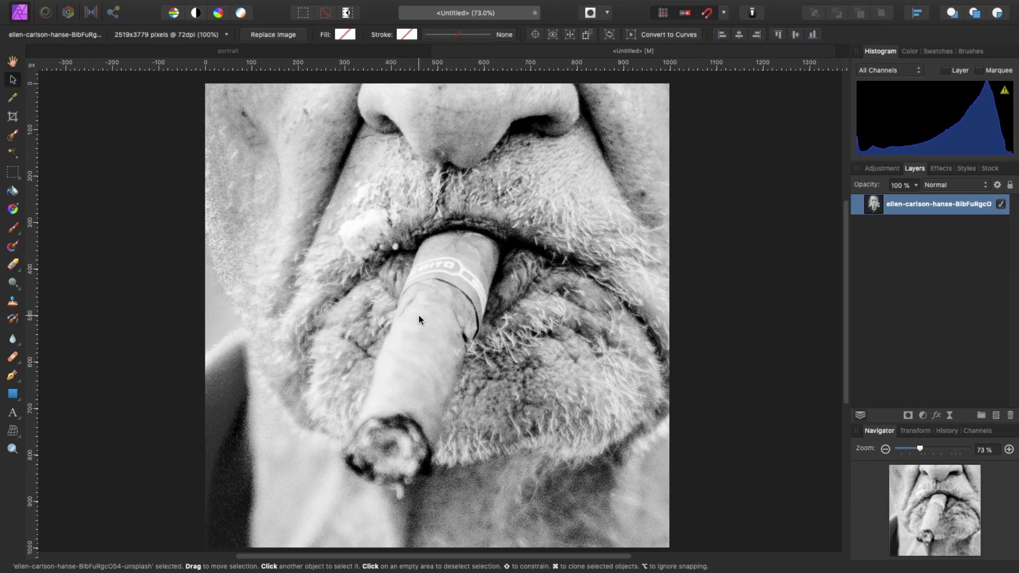
# Shrink the portrait to fit the canvas height and centre it on the canvas.
pyautogui.scroll(-3, 430, 316)
pyautogui.scroll(3, 419, 315)
pyautogui.scroll(-2, 419, 319)
pyautogui.scroll(-4, 418, 319)
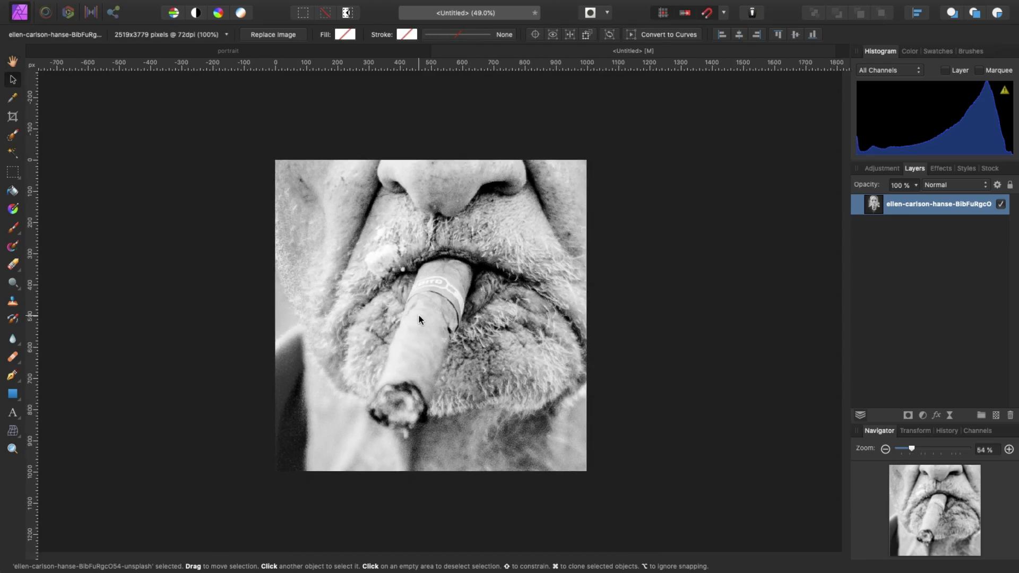
pyautogui.scroll(-1, 416, 307)
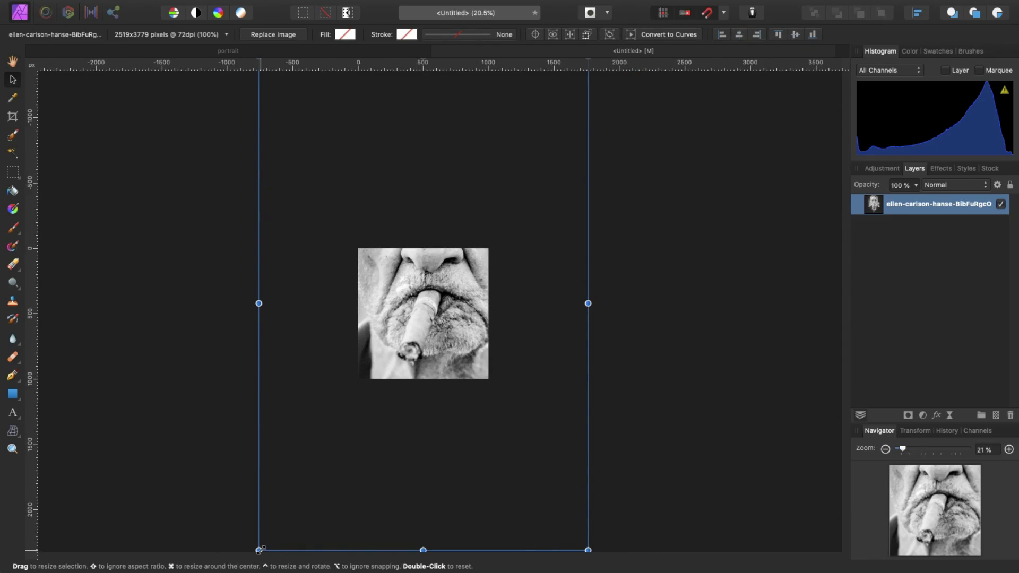
pyautogui.moveTo(259, 549); pyautogui.dragTo(384, 380)
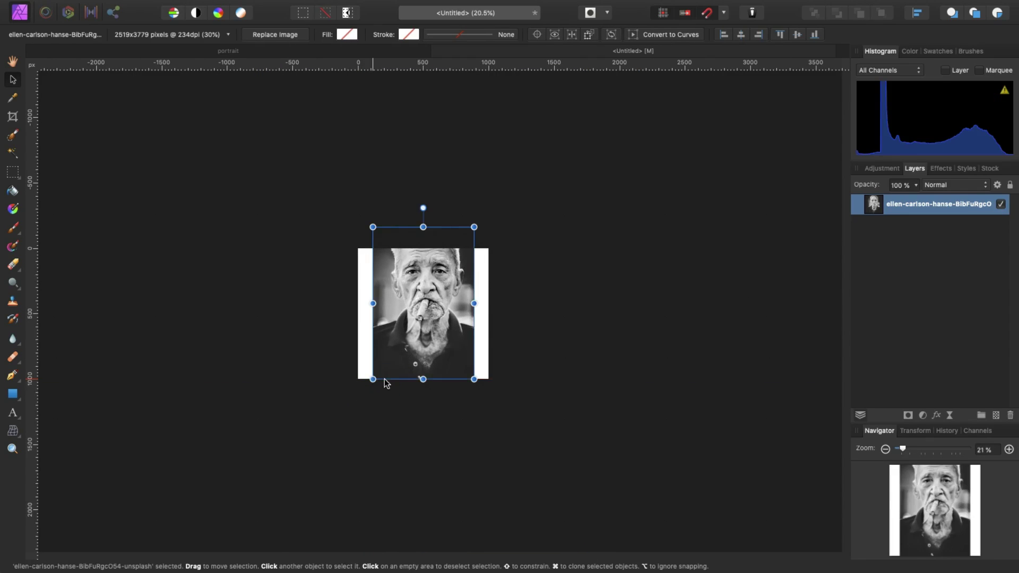
pyautogui.scroll(3, 407, 358)
pyautogui.moveTo(425, 327); pyautogui.dragTo(426, 351)
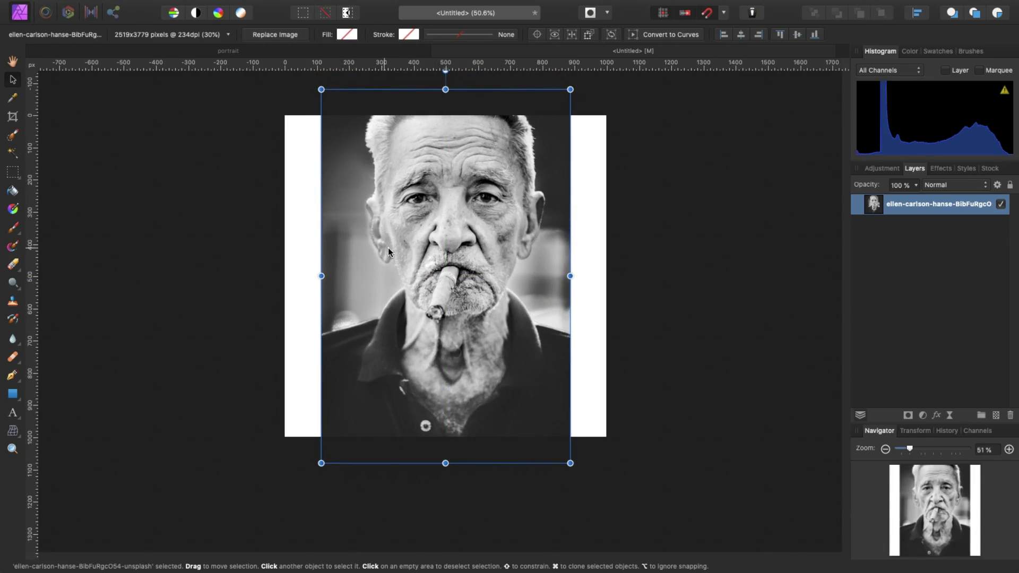
pyautogui.scroll(1, 428, 253)
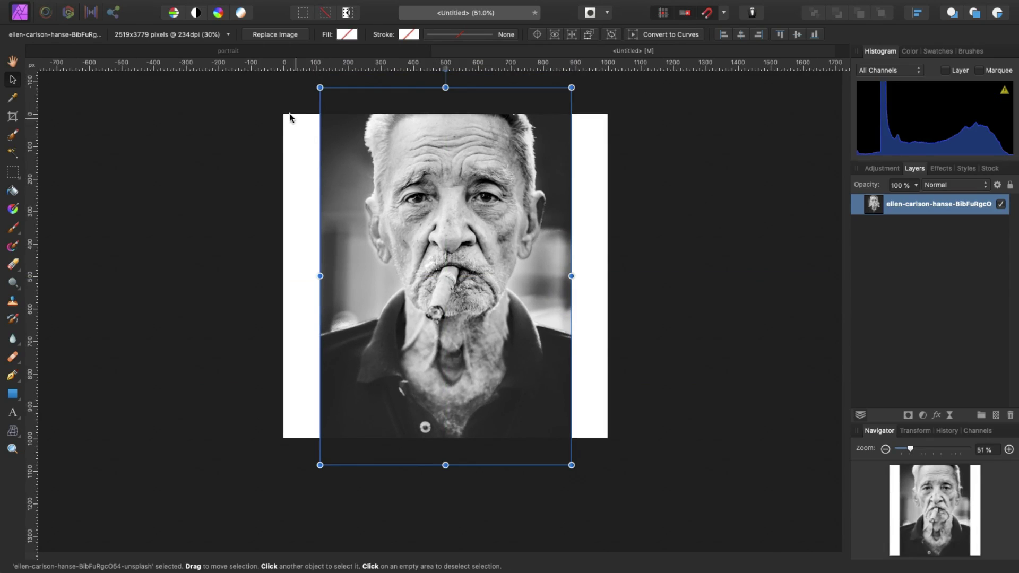
pyautogui.click(430, 7)
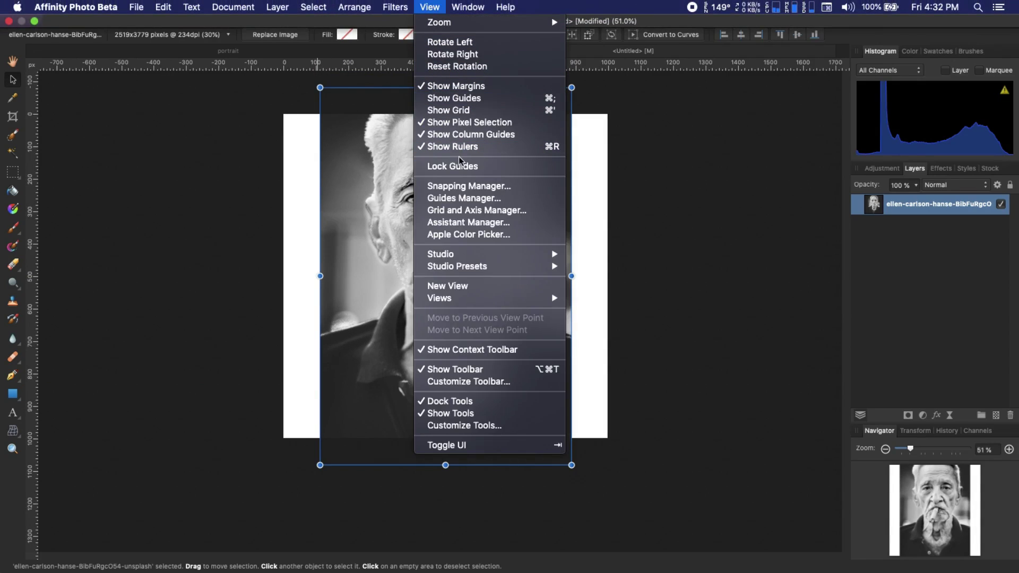
# Check the Snapping Manager, then enlarge the portrait to span the canvas width.
pyautogui.click(464, 186)
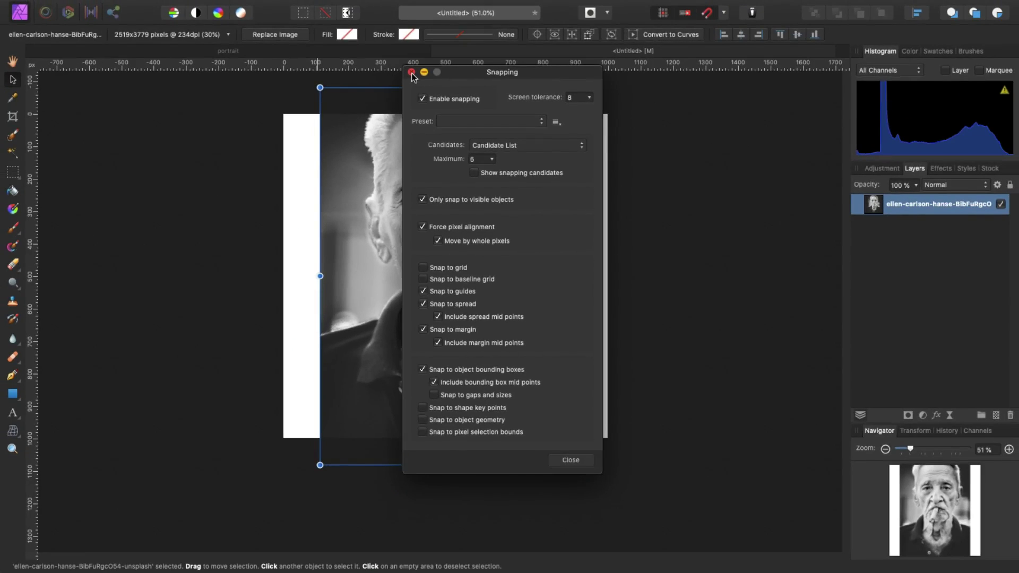
pyautogui.click(412, 73)
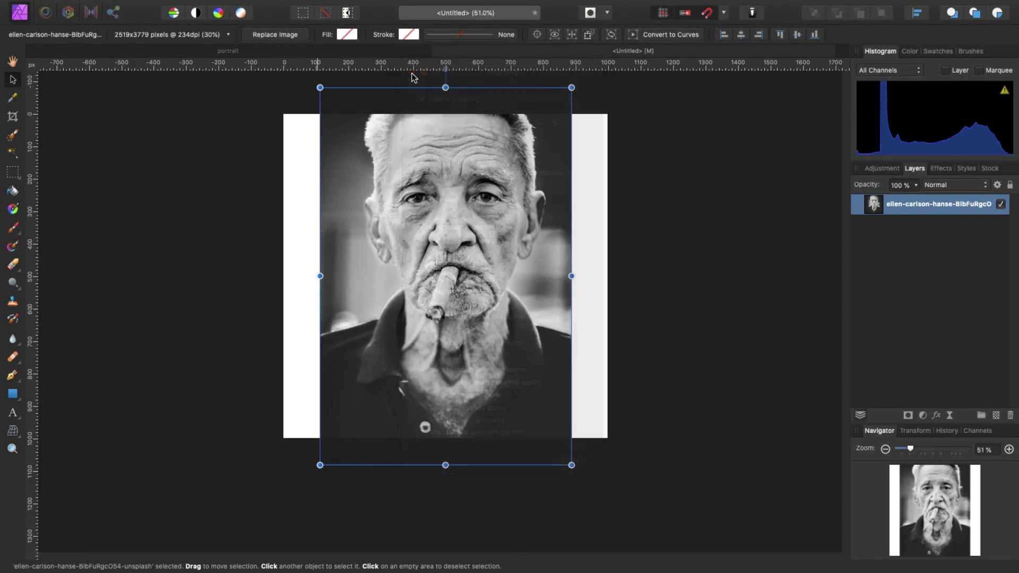
pyautogui.moveTo(572, 465); pyautogui.dragTo(611, 507)
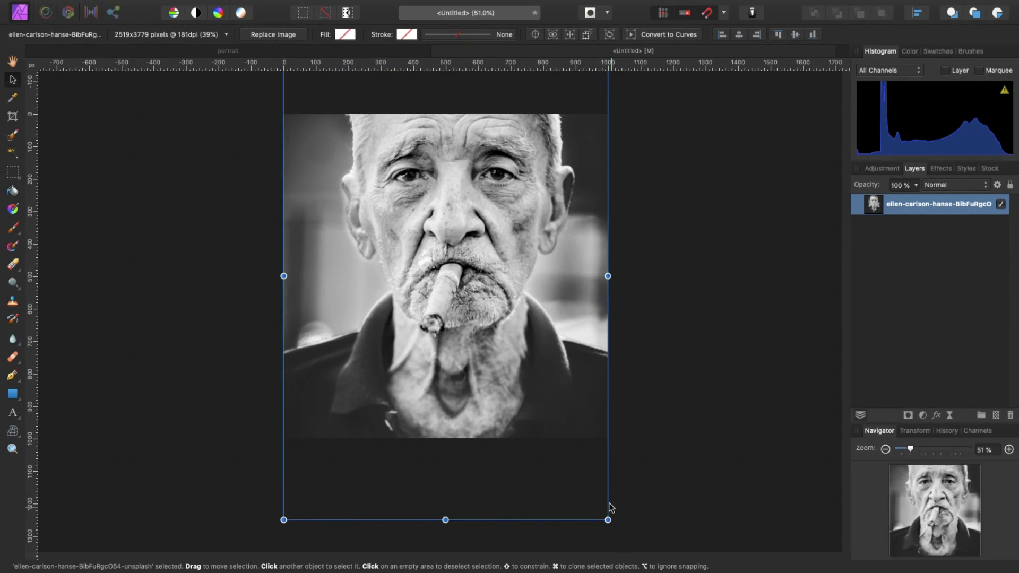
# Move the portrait down to centre it, deselect it, and toggle the rulers off and on.
pyautogui.moveTo(464, 296); pyautogui.dragTo(508, 348)
pyautogui.press('super+d')
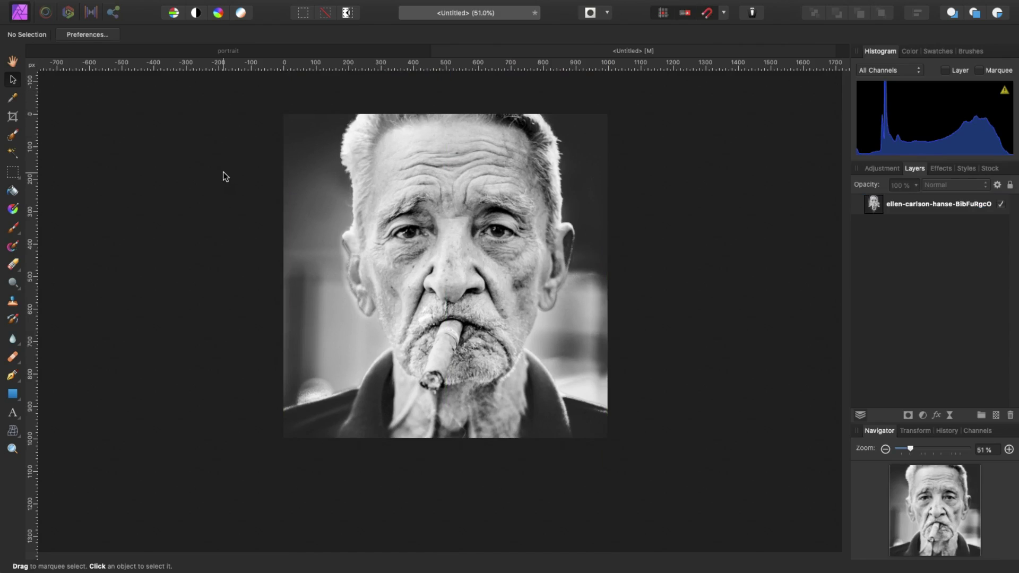
pyautogui.press('super+r')
pyautogui.press('super+r')
pyautogui.press('super+r')
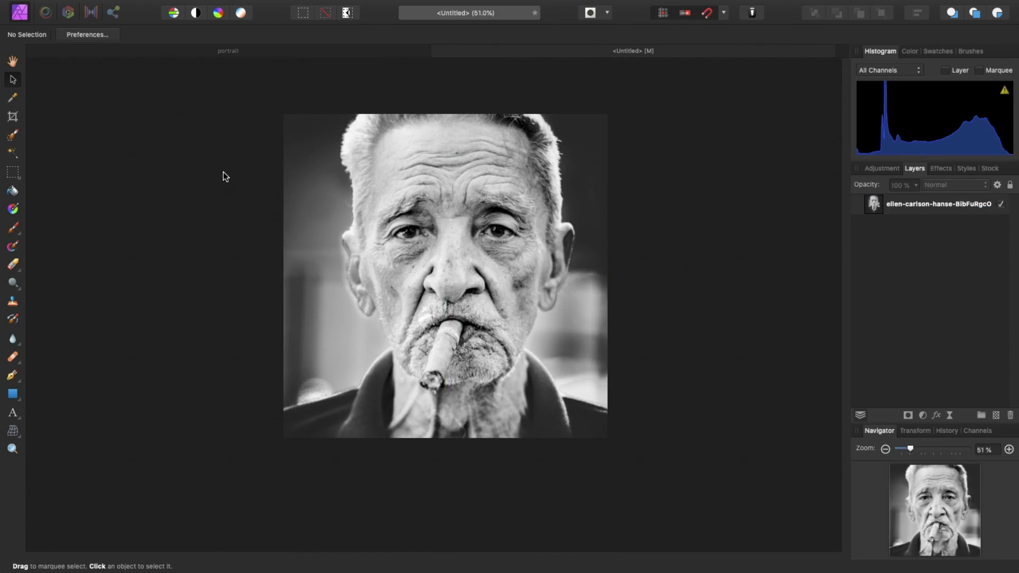
pyautogui.press('super+r')
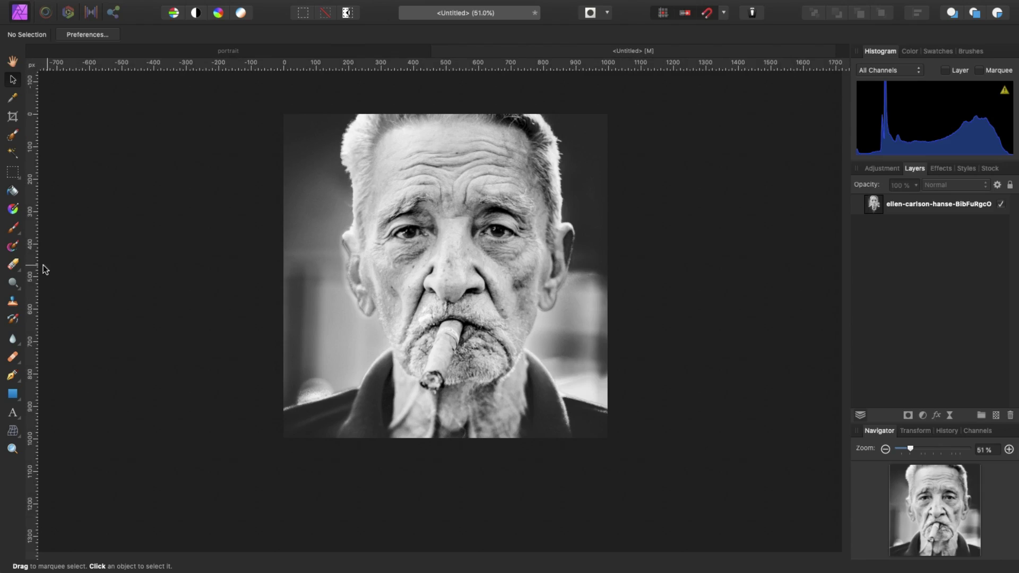
# Place a vertical guide at 500 px down the centre of the canvas.
pyautogui.moveTo(32, 270); pyautogui.dragTo(451, 294)
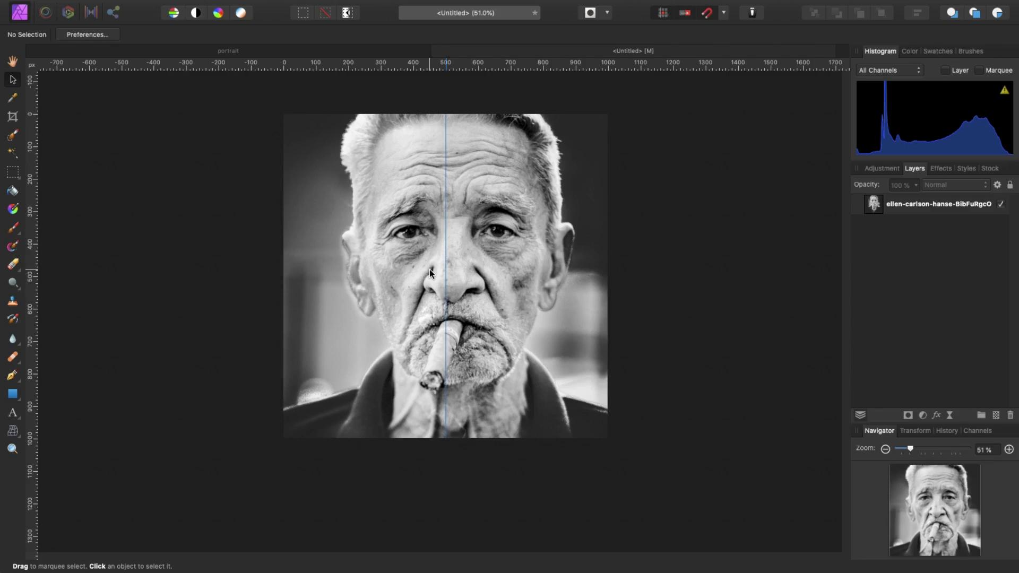
pyautogui.scroll(-3, 476, 266)
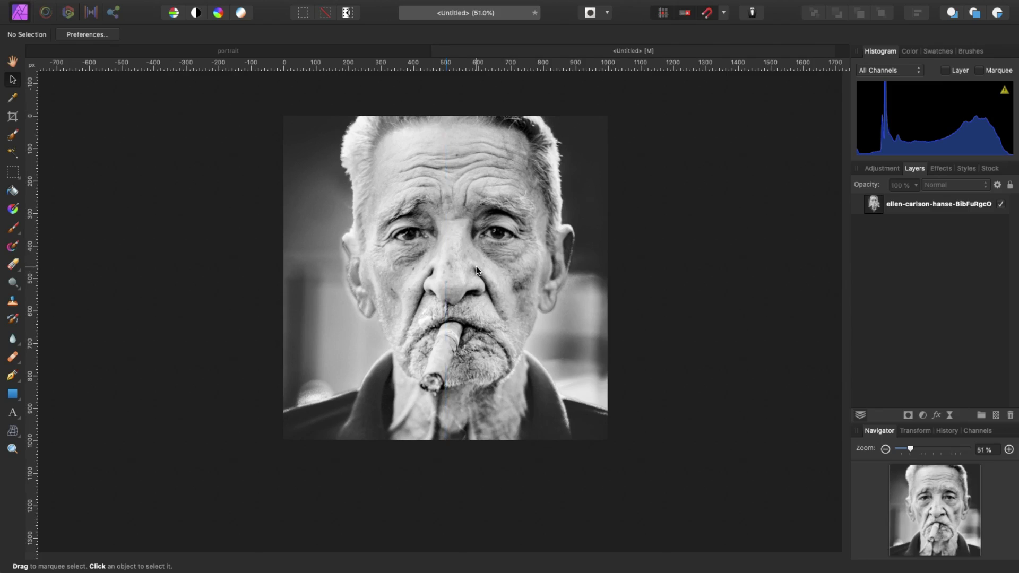
pyautogui.scroll(4, 471, 252)
pyautogui.scroll(-3, 470, 252)
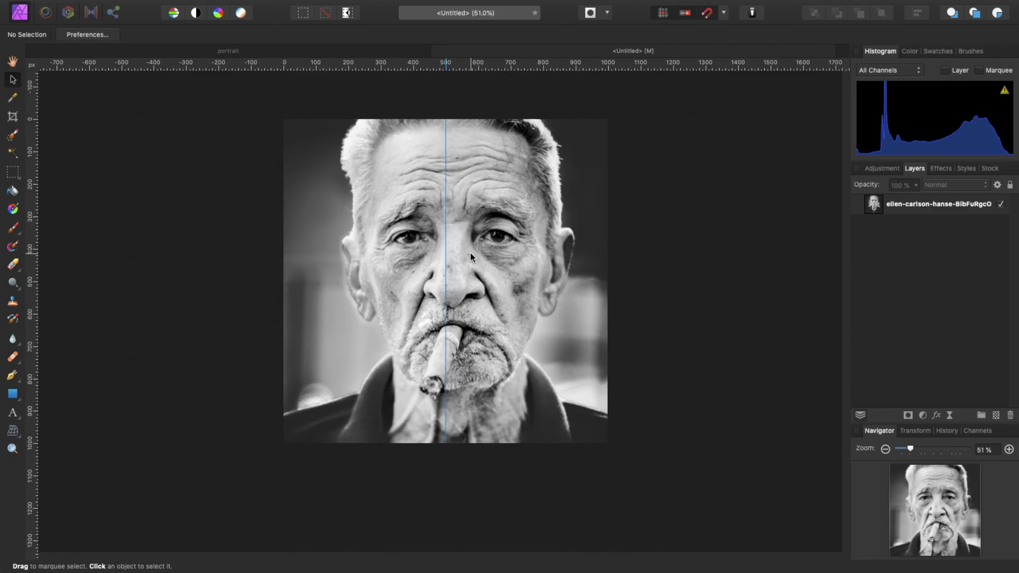
pyautogui.scroll(2, 464, 260)
pyautogui.scroll(-1, 464, 260)
# Nudge the portrait left and stretch it to about 1017 px wide, closing the right-edge gap.
pyautogui.click(472, 270)
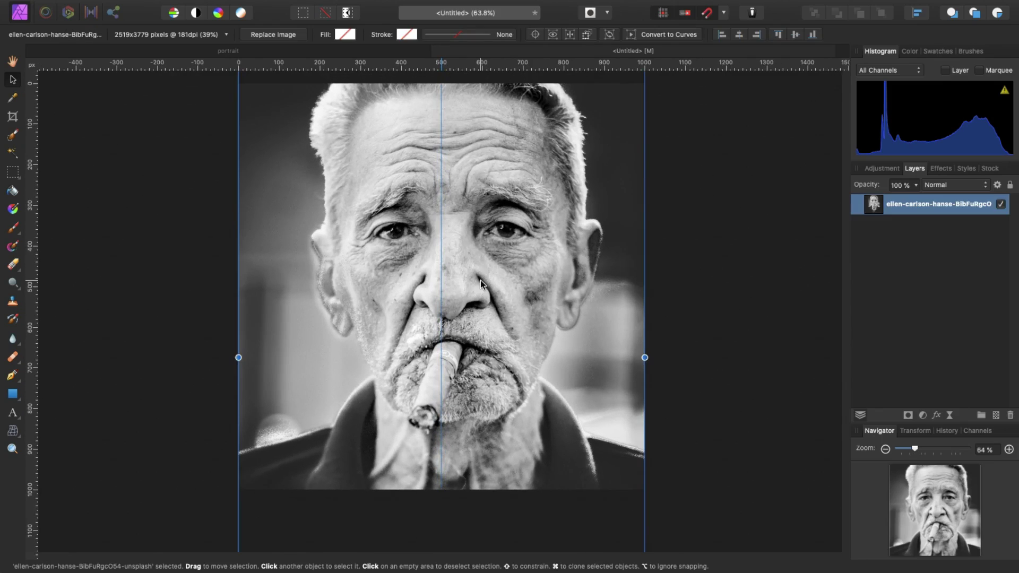
pyautogui.moveTo(491, 285); pyautogui.dragTo(485, 285)
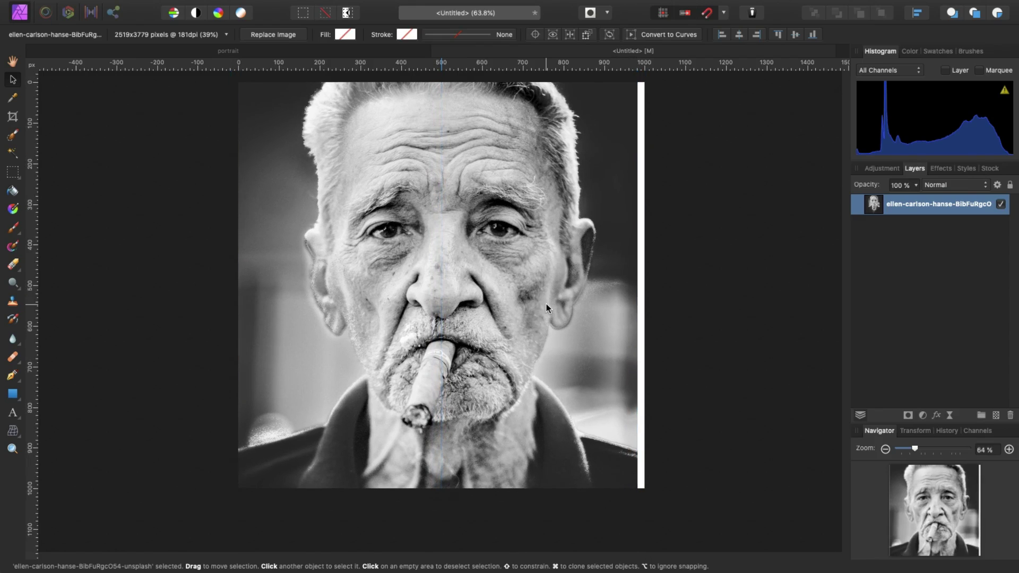
pyautogui.moveTo(639, 358); pyautogui.dragTo(645, 358)
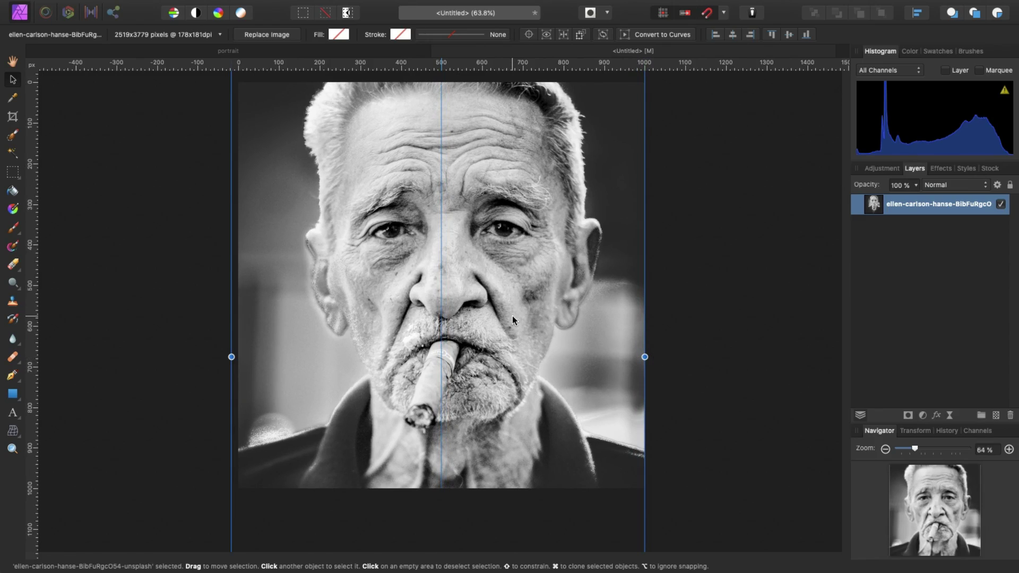
pyautogui.click(197, 283)
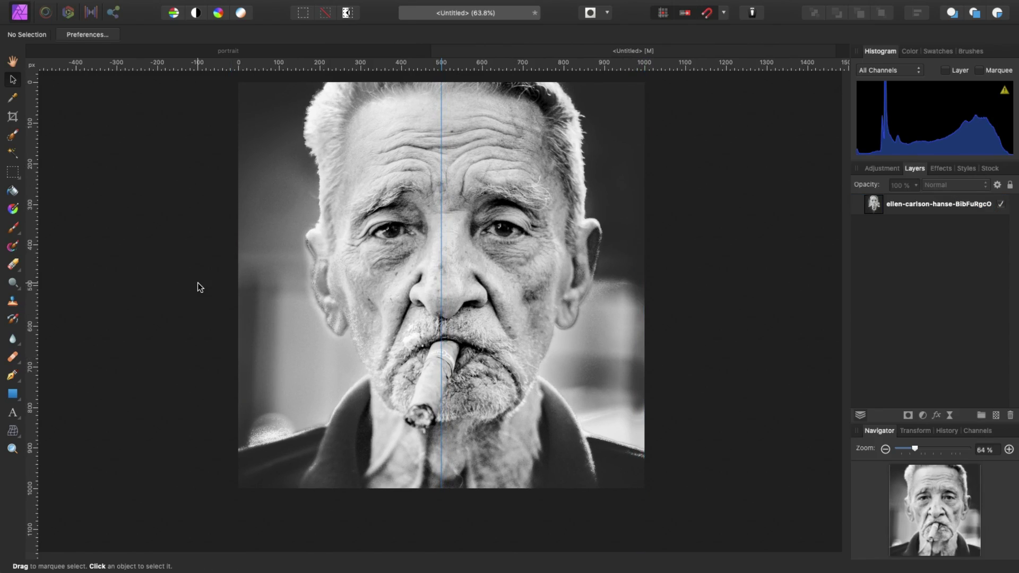
pyautogui.click(14, 414)
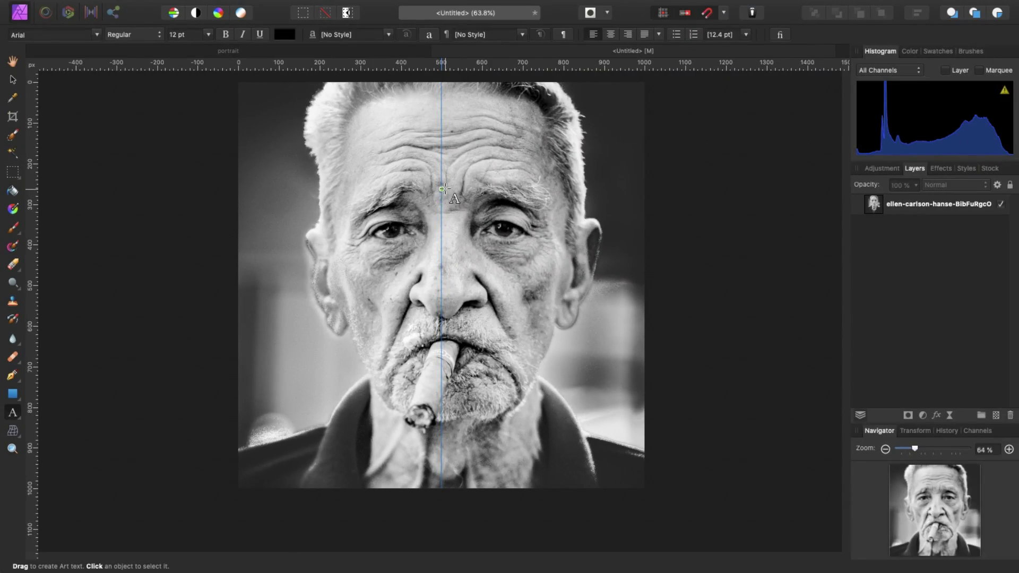
# Type 'ALWAYS' and 'DREAM BIG' as two lines of artistic text at the centre guide.
pyautogui.click(443, 188)
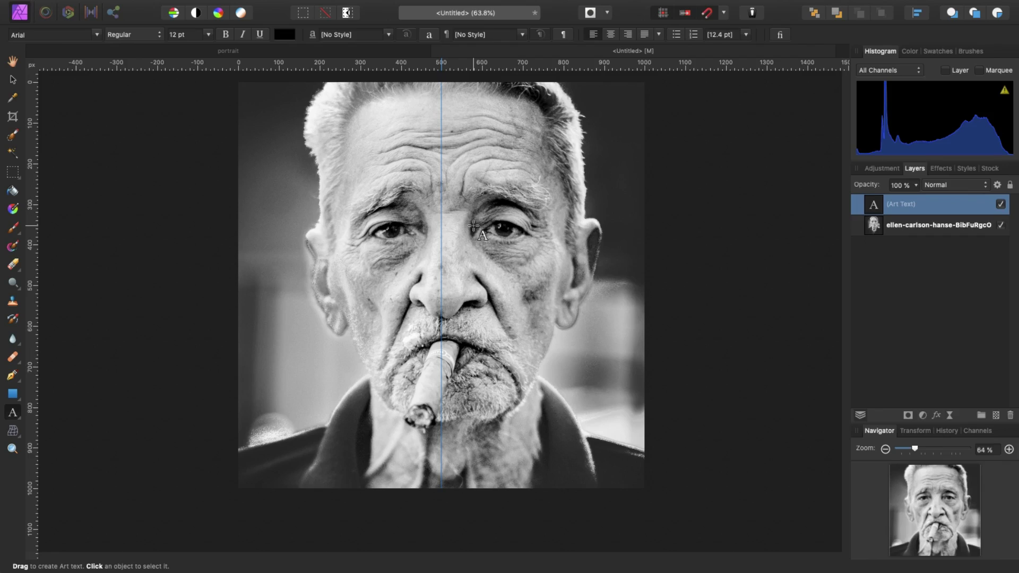
pyautogui.write('ALWAYS')
pyautogui.press('Return')
pyautogui.write('DREAM ')
pyautogui.write('BIG')
pyautogui.press('Escape')
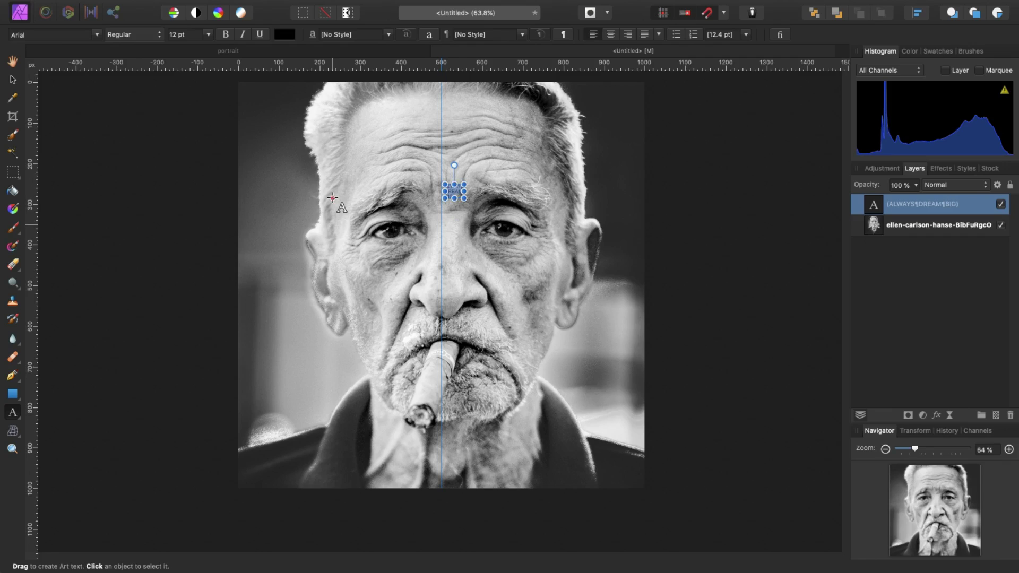
# Set the text to the Anton font at 144 pt.
pyautogui.click(96, 36)
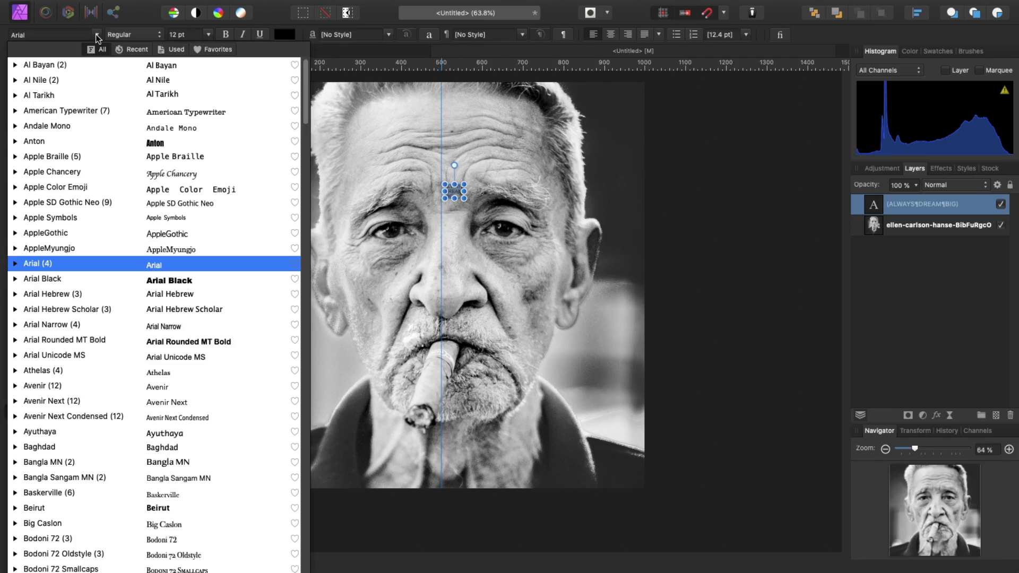
pyautogui.click(95, 140)
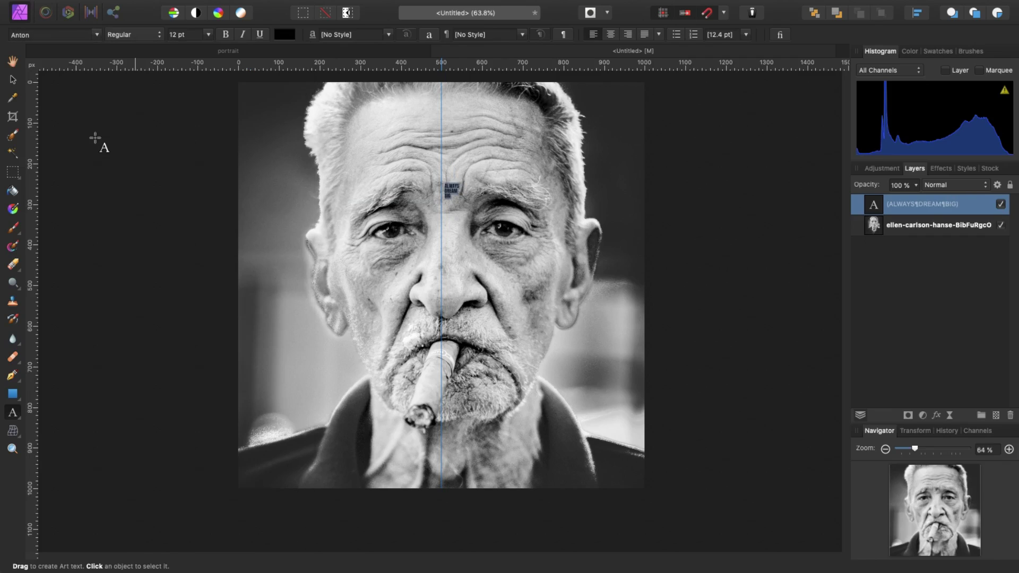
pyautogui.click(209, 36)
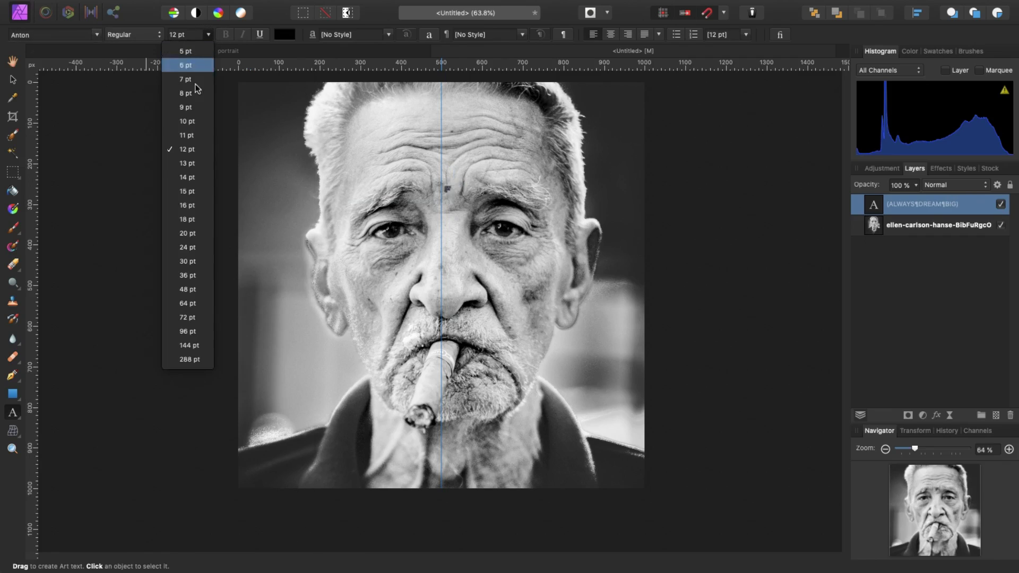
pyautogui.click(190, 345)
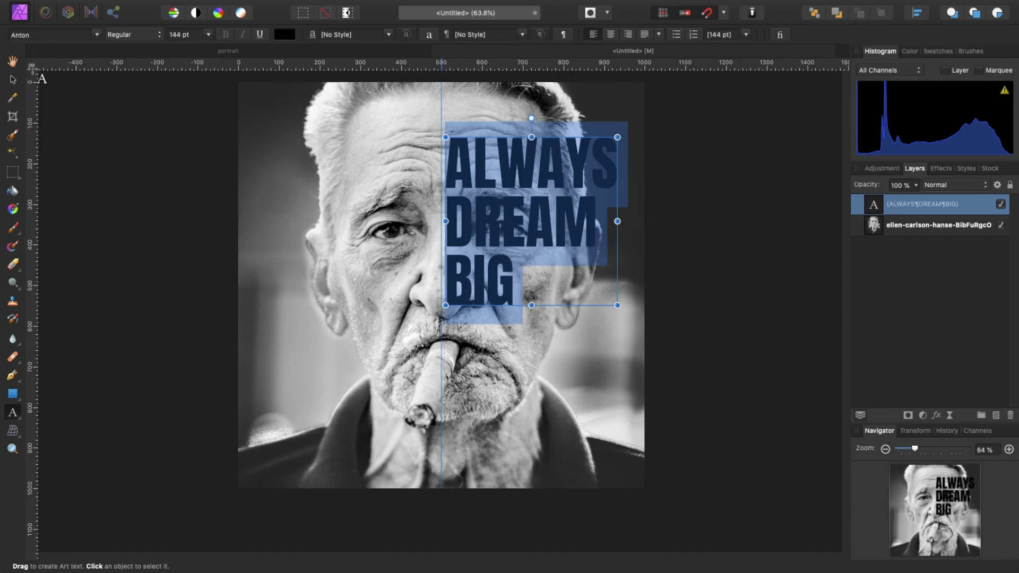
# Move and enlarge the text block to about 174 pt, snapping its left edge to the centre guide.
pyautogui.click(13, 80)
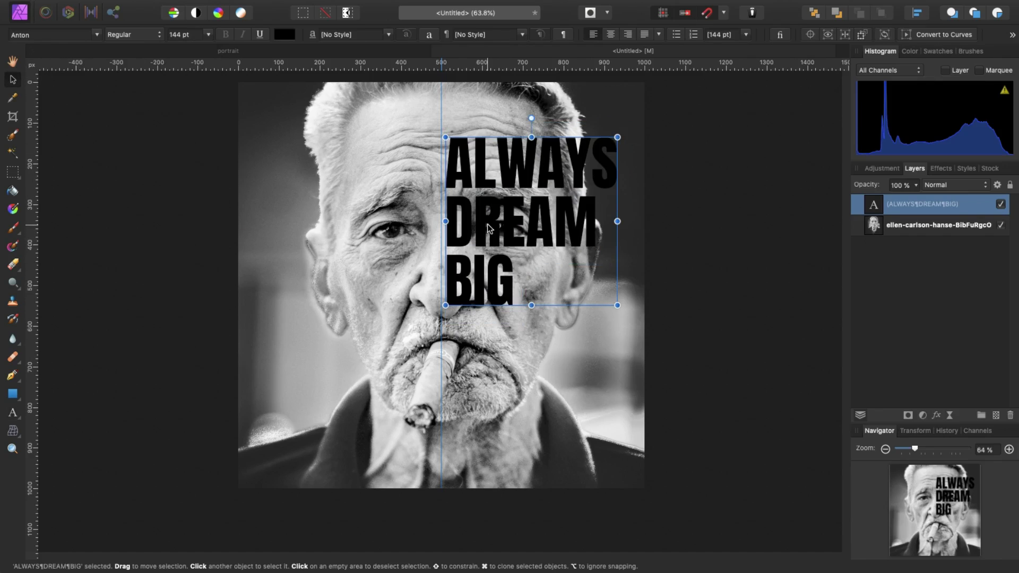
pyautogui.moveTo(489, 228); pyautogui.dragTo(480, 296)
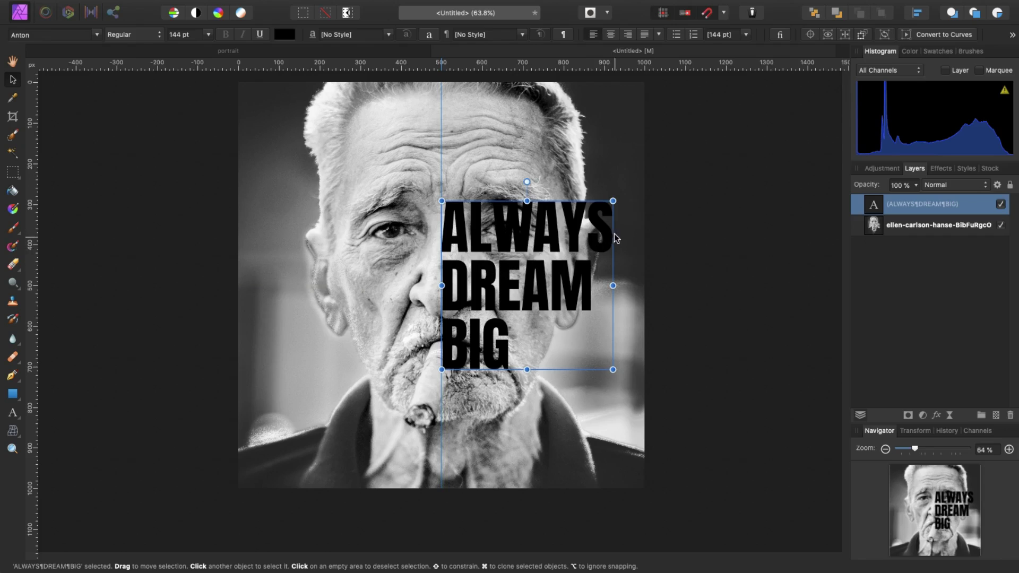
pyautogui.moveTo(613, 202); pyautogui.dragTo(631, 184)
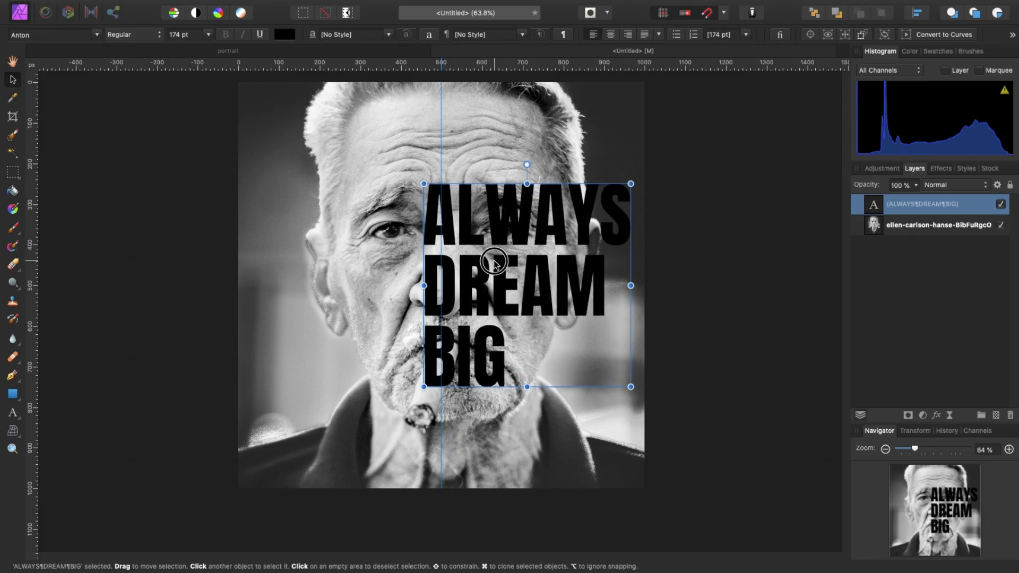
pyautogui.moveTo(490, 262); pyautogui.dragTo(520, 286)
pyautogui.press('super+d')
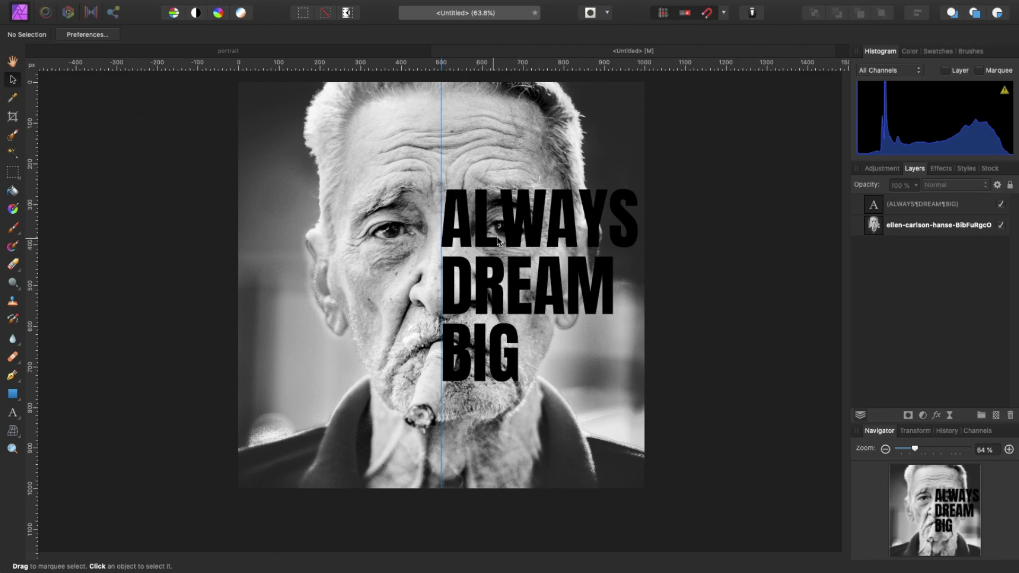
# Draw a rectangle covering the right half of the canvas.
pyautogui.click(901, 227)
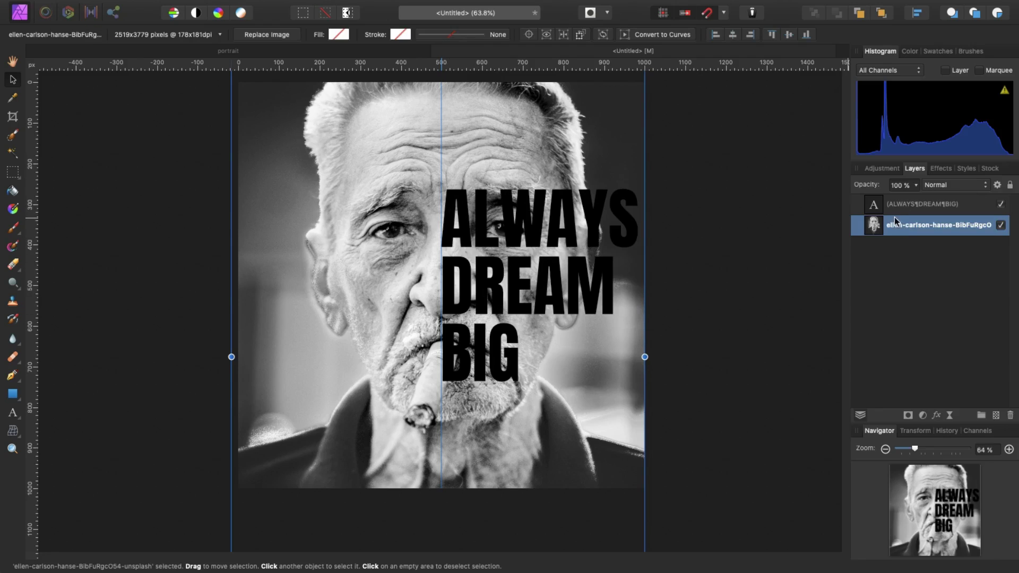
pyautogui.click(924, 305)
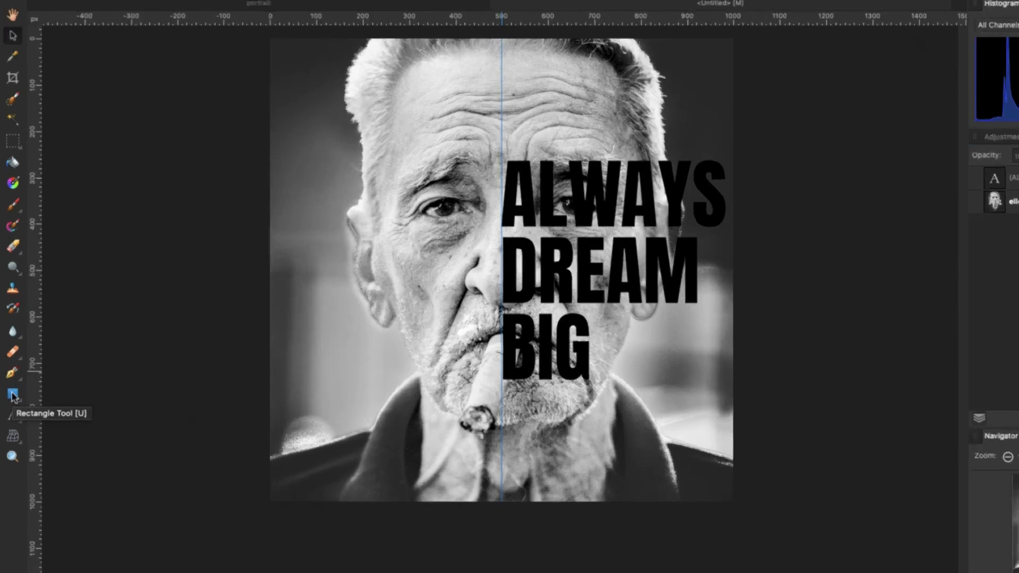
pyautogui.click(12, 396)
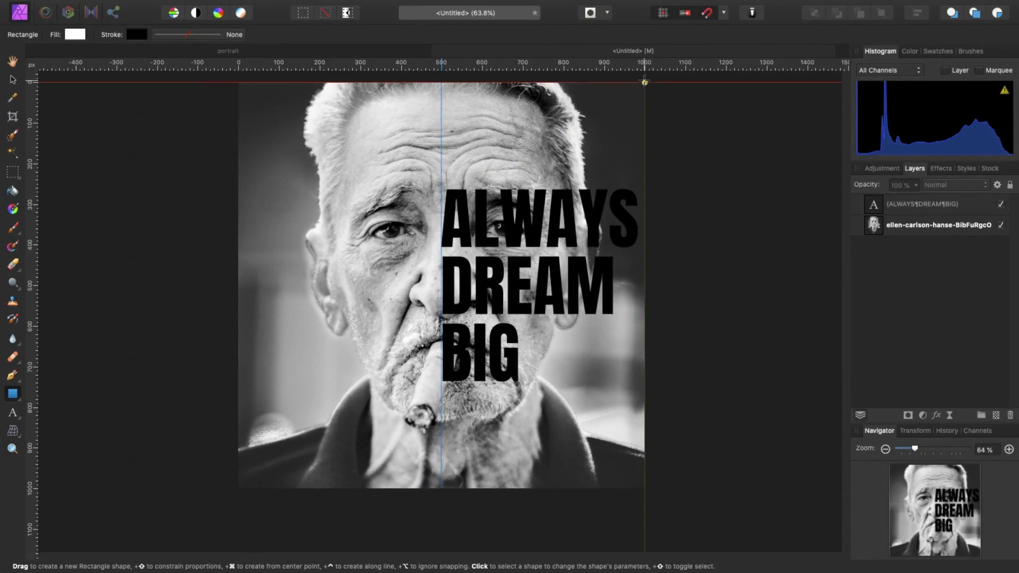
pyautogui.moveTo(645, 83); pyautogui.dragTo(443, 487)
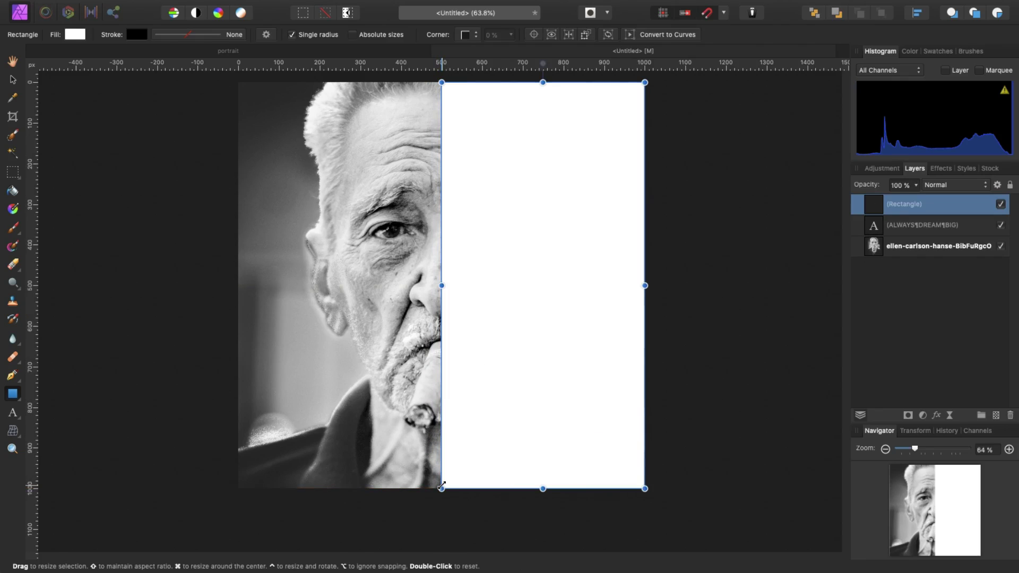
# Set the rectangle's fill lightness to 0 so it is solid black.
pyautogui.click(74, 34)
pyautogui.click(79, 110)
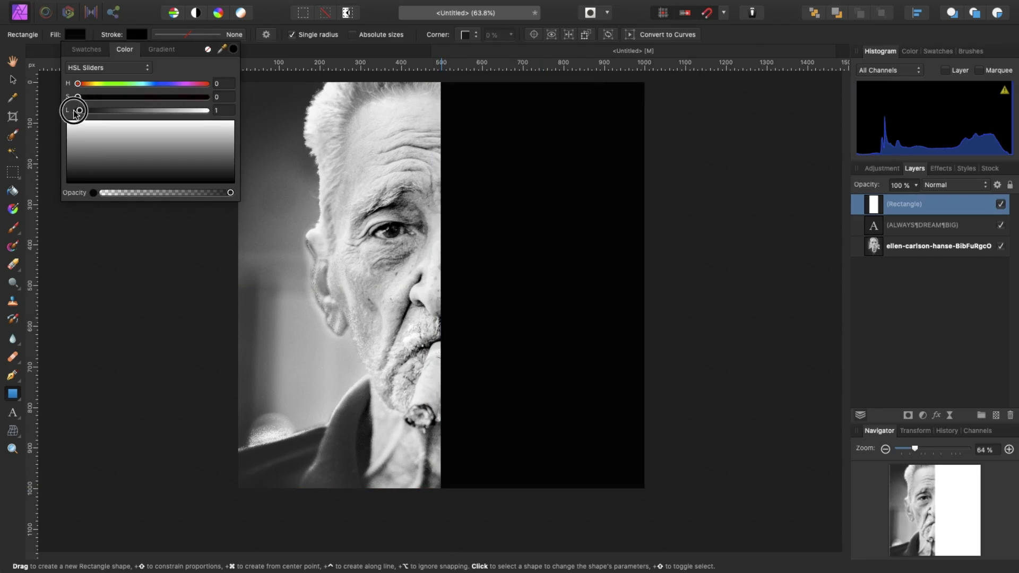
pyautogui.press('v')
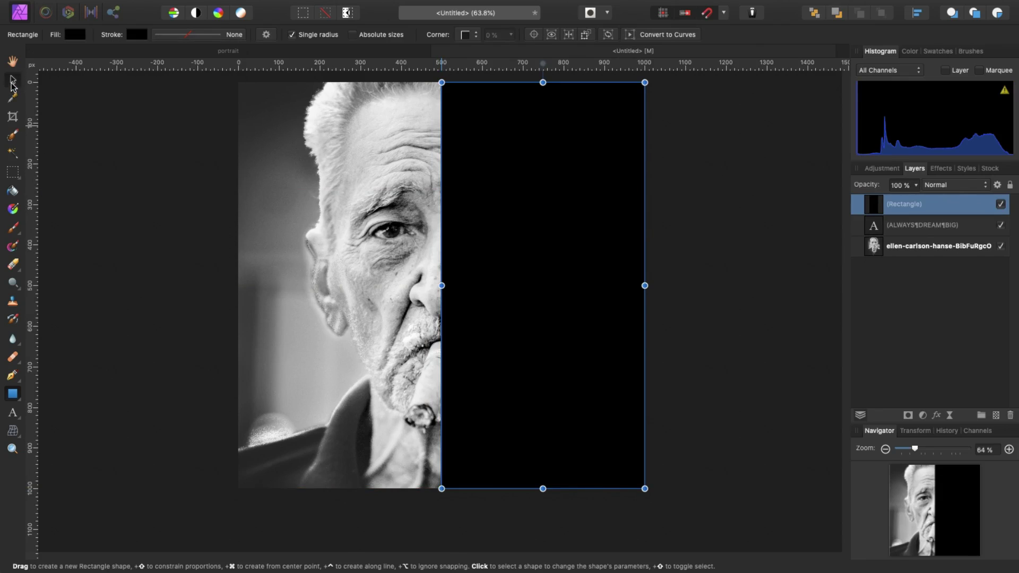
pyautogui.click(893, 225)
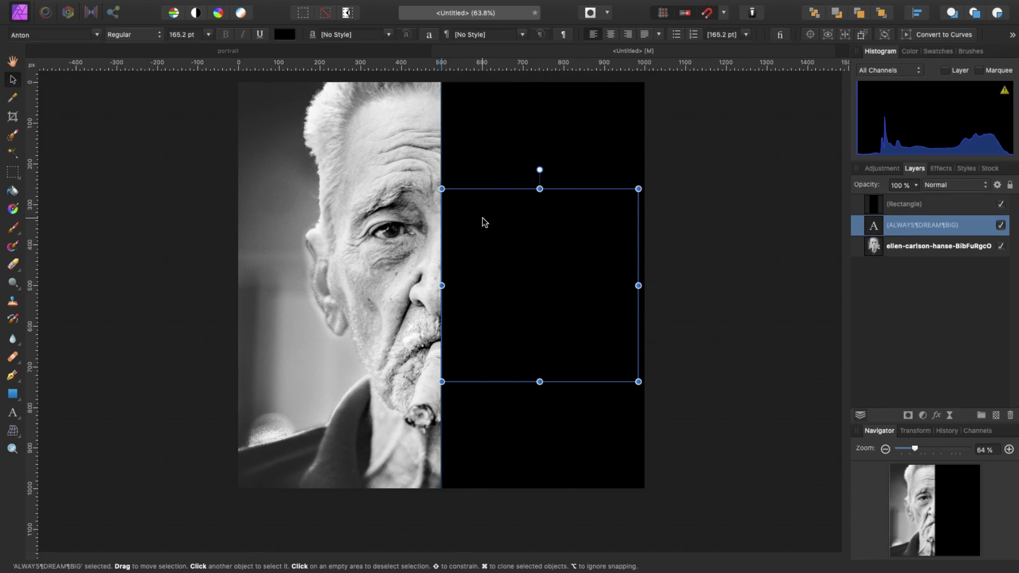
# Colour the ALWAYS DREAM BIG text white and move its layer above the Rectangle layer.
pyautogui.click(285, 37)
pyautogui.moveTo(296, 124)
pyautogui.mouseDown()
pyautogui.moveTo(283, 107)
pyautogui.moveTo(296, 96)
pyautogui.moveTo(323, 101)
pyautogui.moveTo(343, 129)
pyautogui.moveTo(285, 112)
pyautogui.mouseUp()
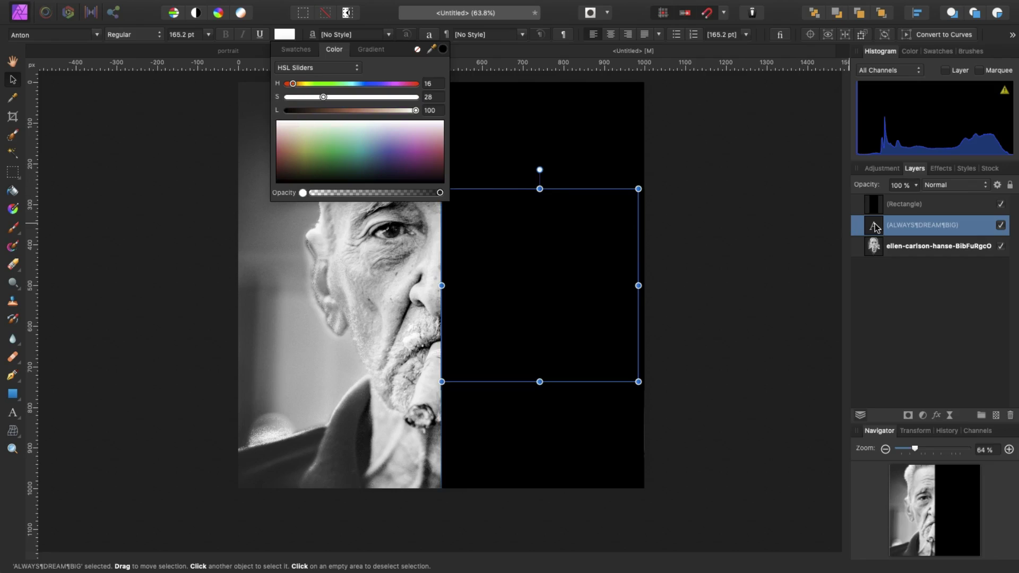
pyautogui.moveTo(881, 229); pyautogui.dragTo(871, 200)
pyautogui.click(712, 285)
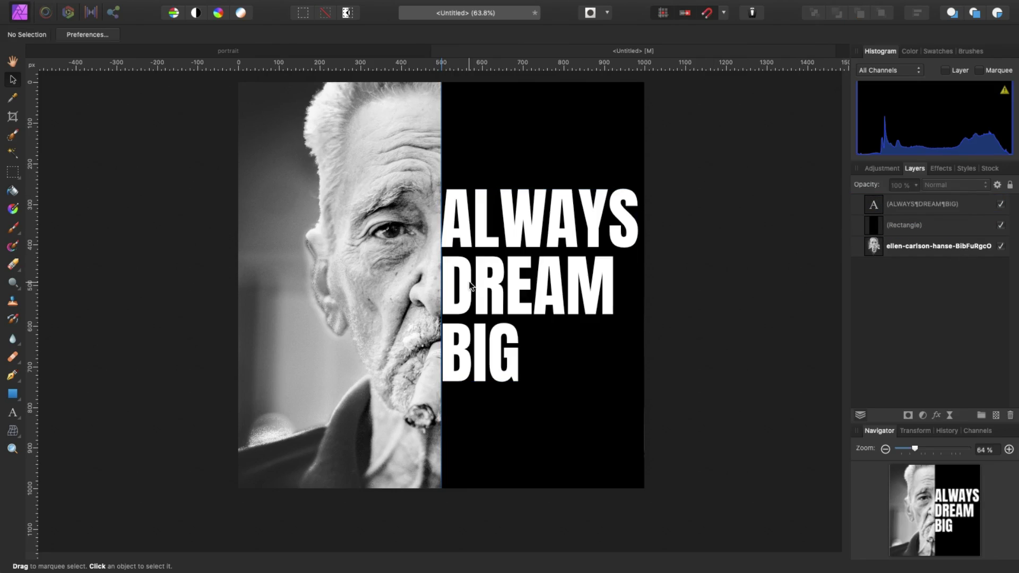
pyautogui.click(880, 256)
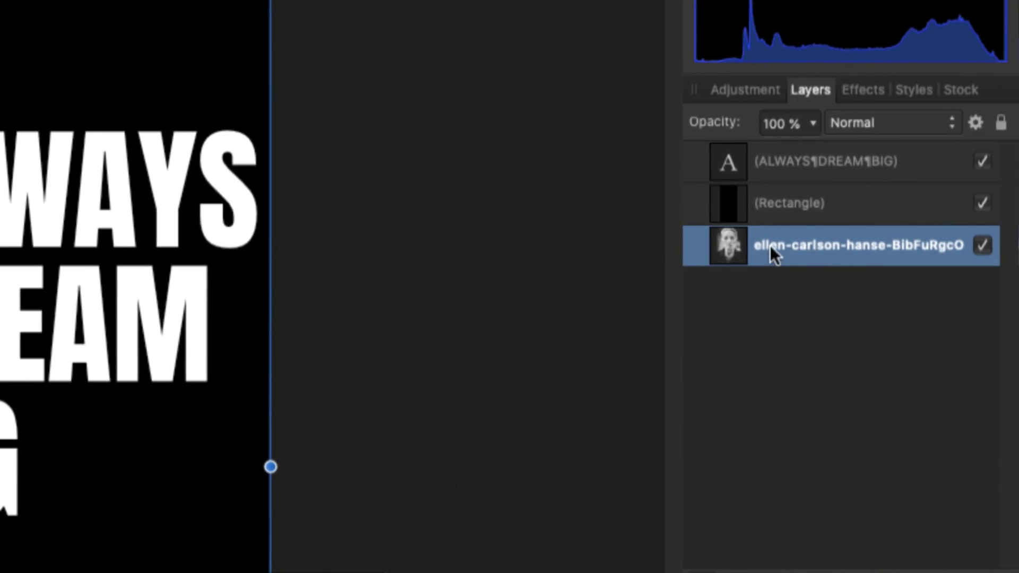
# Duplicate the portrait layer, move the copy above the rectangle, and mask it with the text layer.
pyautogui.rightClick(750, 245)
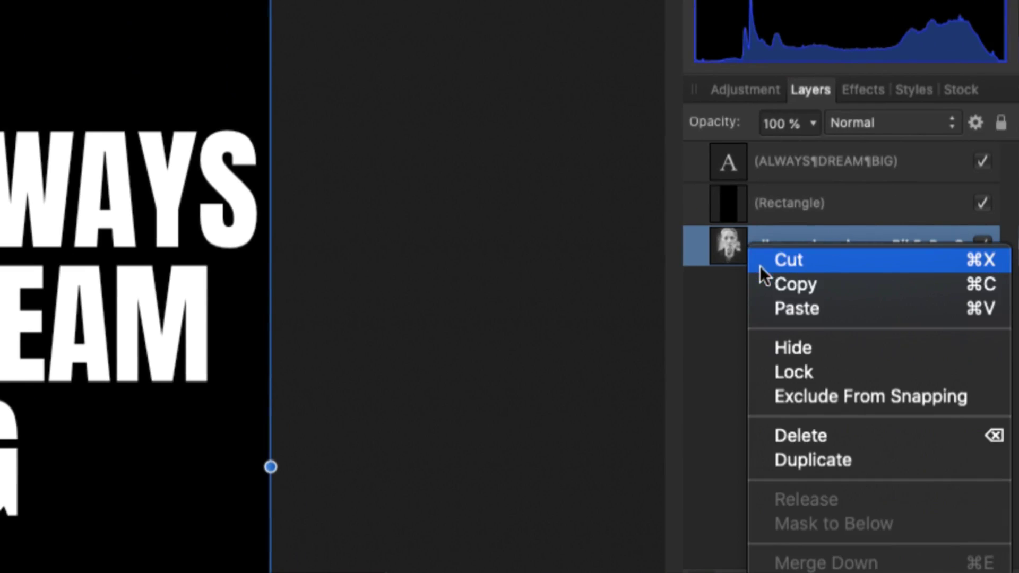
pyautogui.click(804, 455)
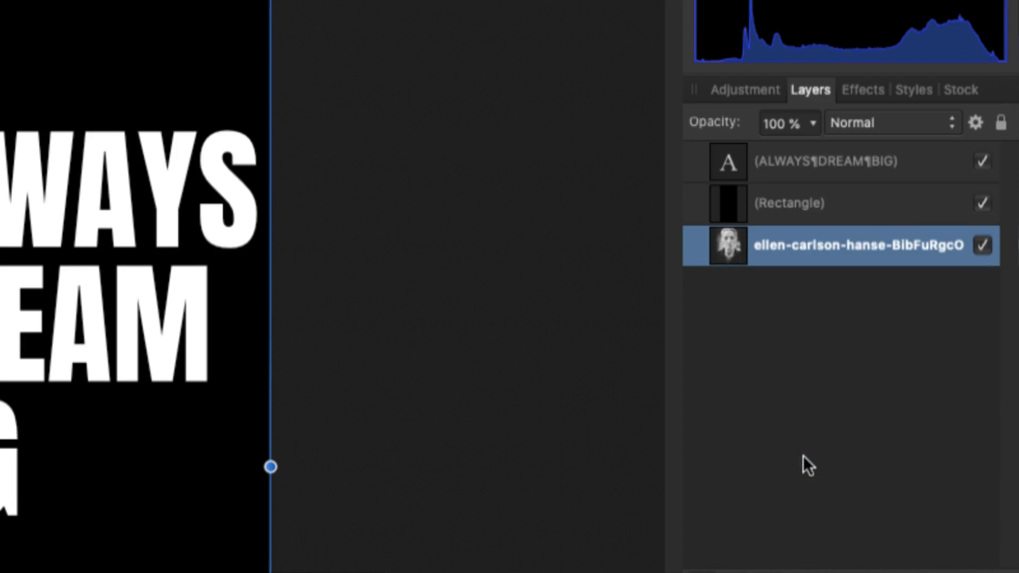
pyautogui.moveTo(737, 253); pyautogui.dragTo(731, 187)
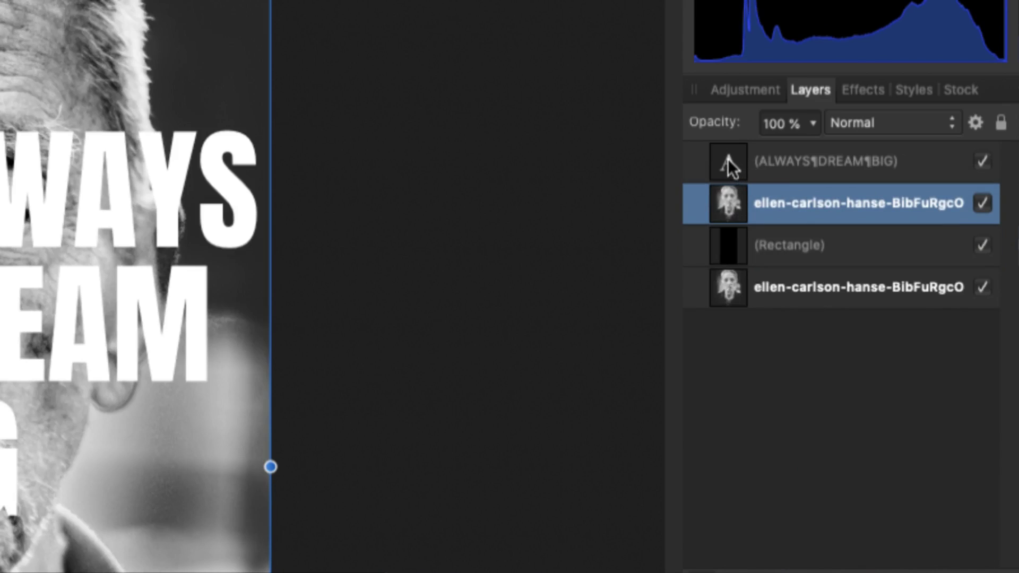
pyautogui.moveTo(731, 161); pyautogui.dragTo(747, 200)
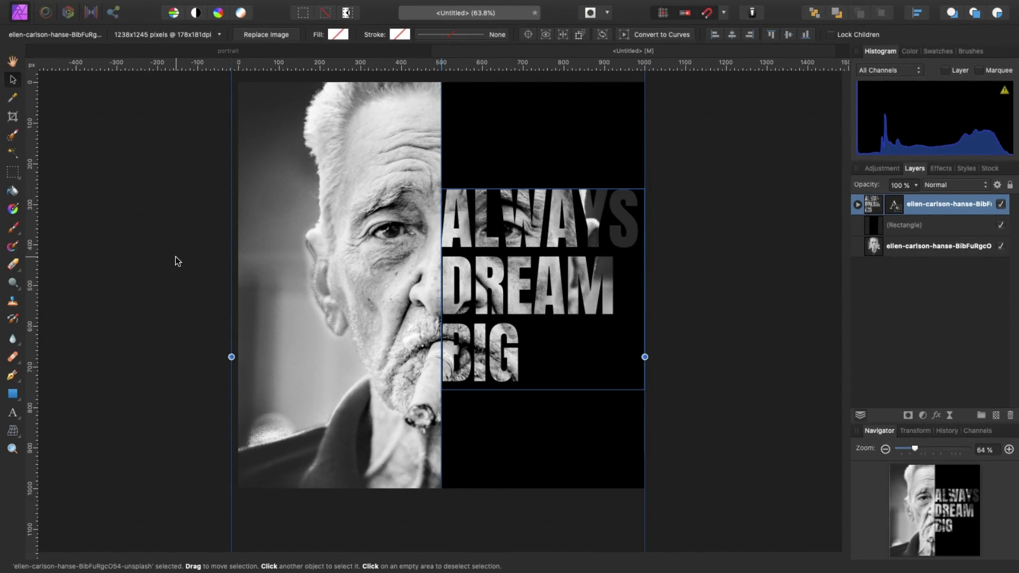
pyautogui.click(175, 257)
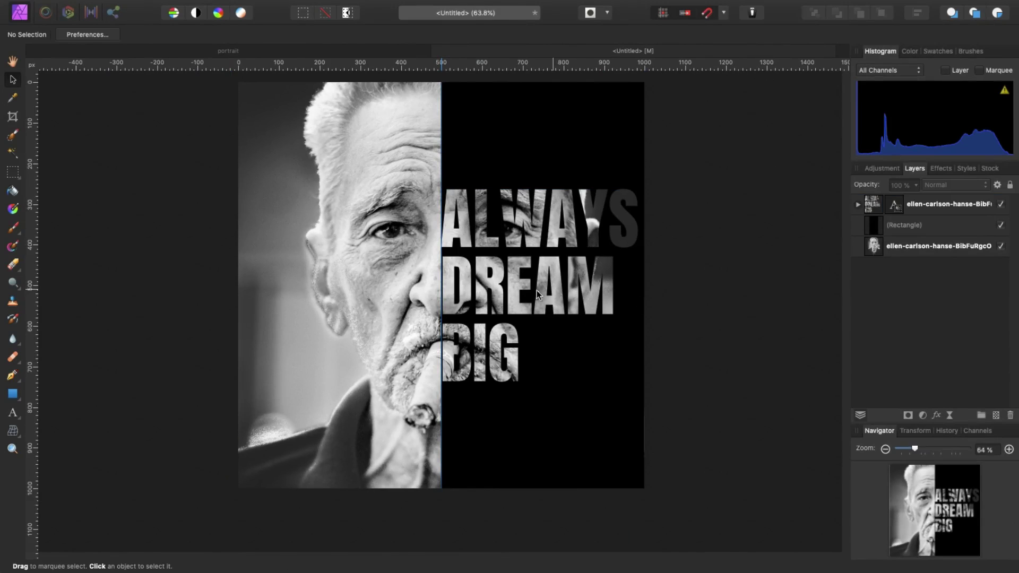
# Nudge the text-masked portrait left with the arrow key so it meets the left-half photo.
pyautogui.scroll(1, 478, 292)
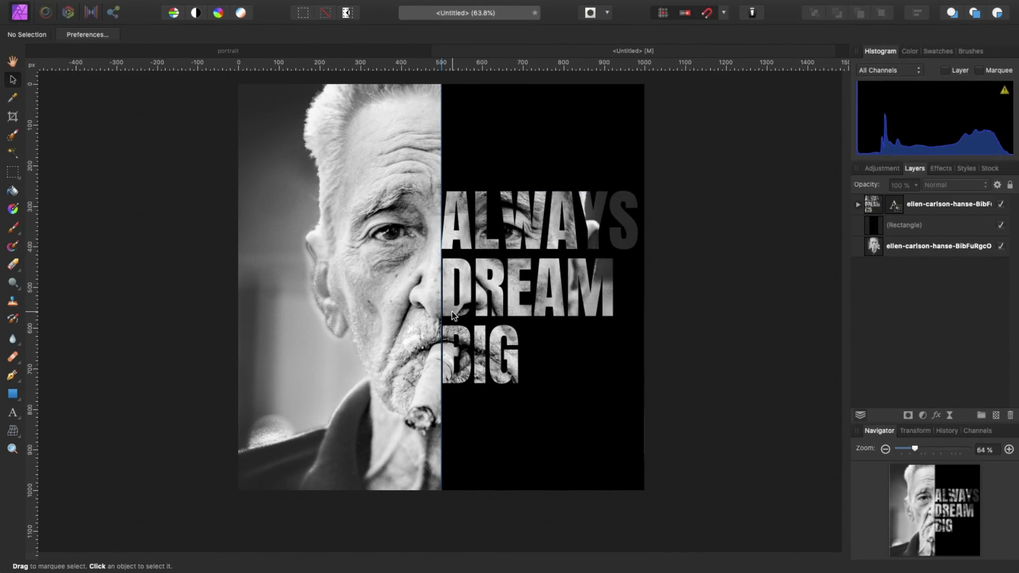
pyautogui.scroll(5, 452, 315)
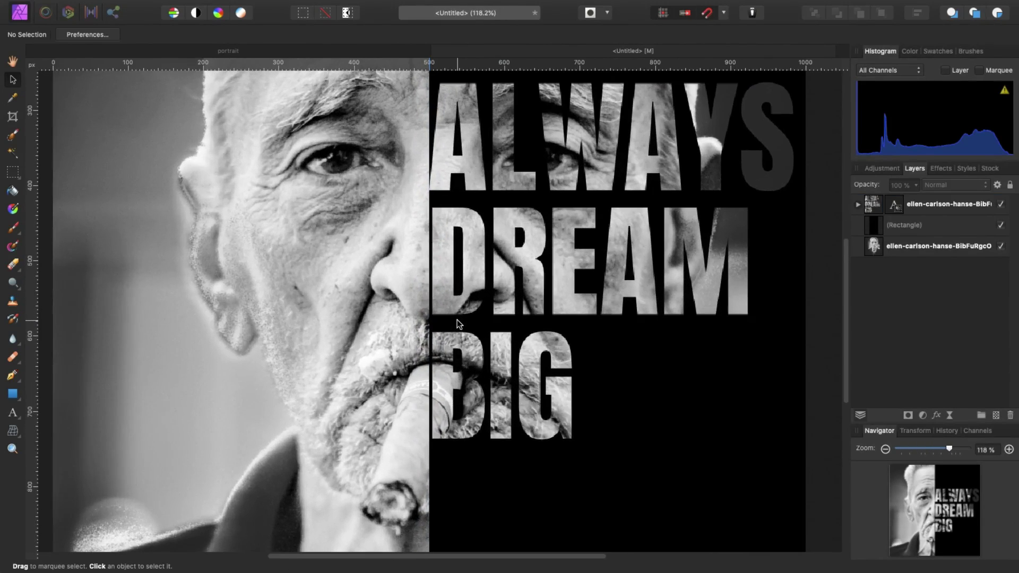
pyautogui.scroll(-1, 462, 321)
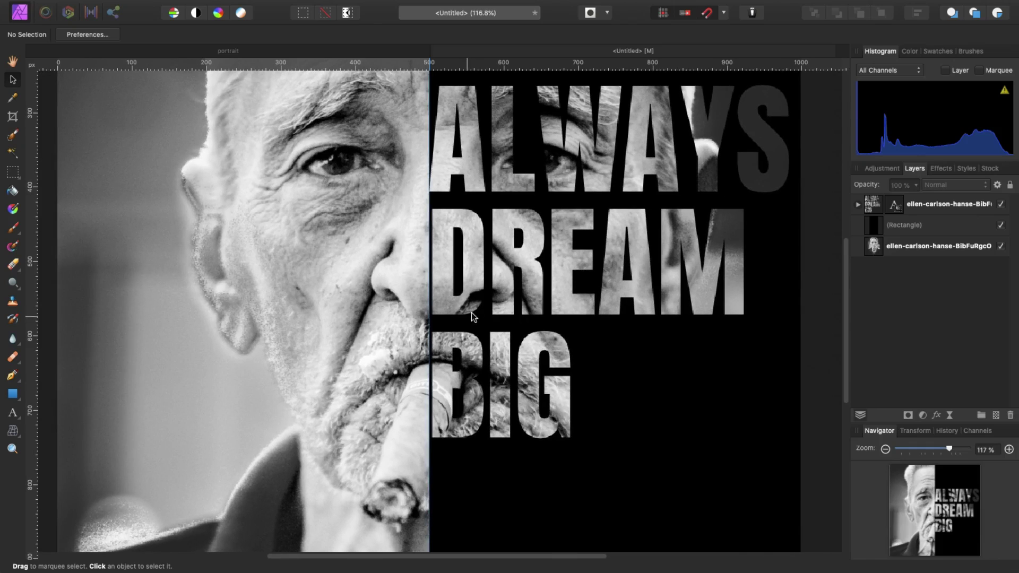
pyautogui.scroll(3, 433, 307)
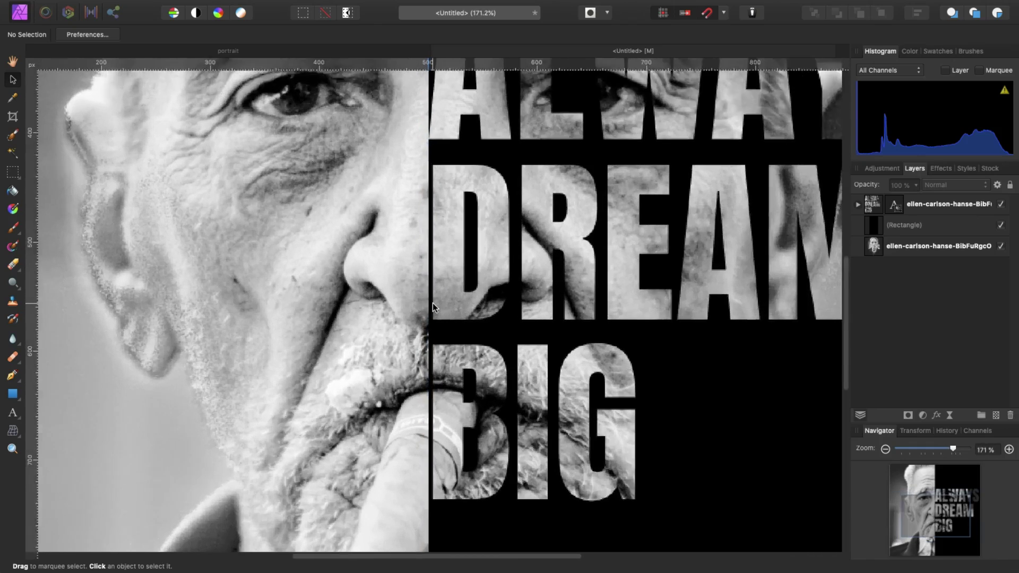
pyautogui.scroll(1, 432, 307)
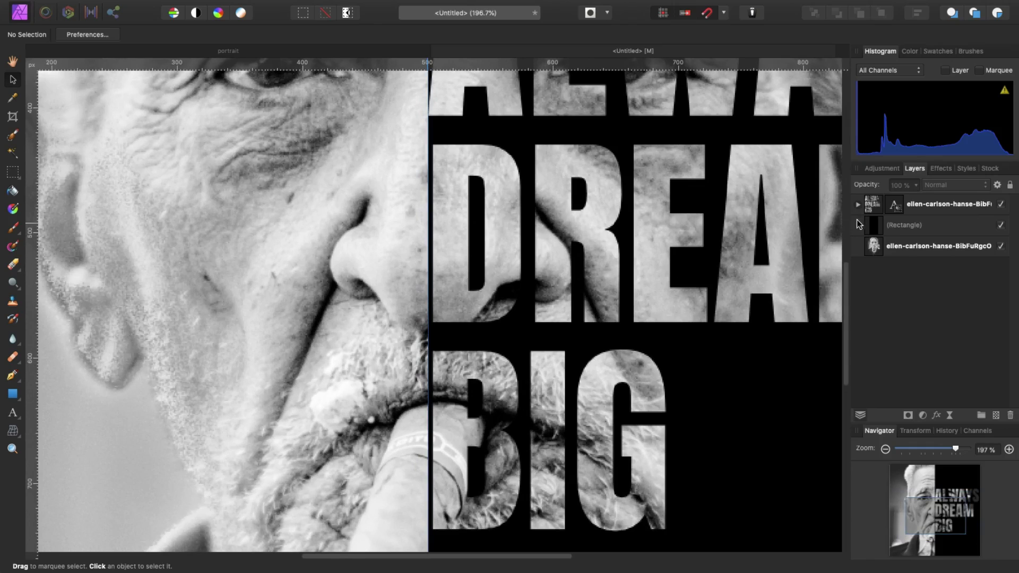
pyautogui.click(873, 208)
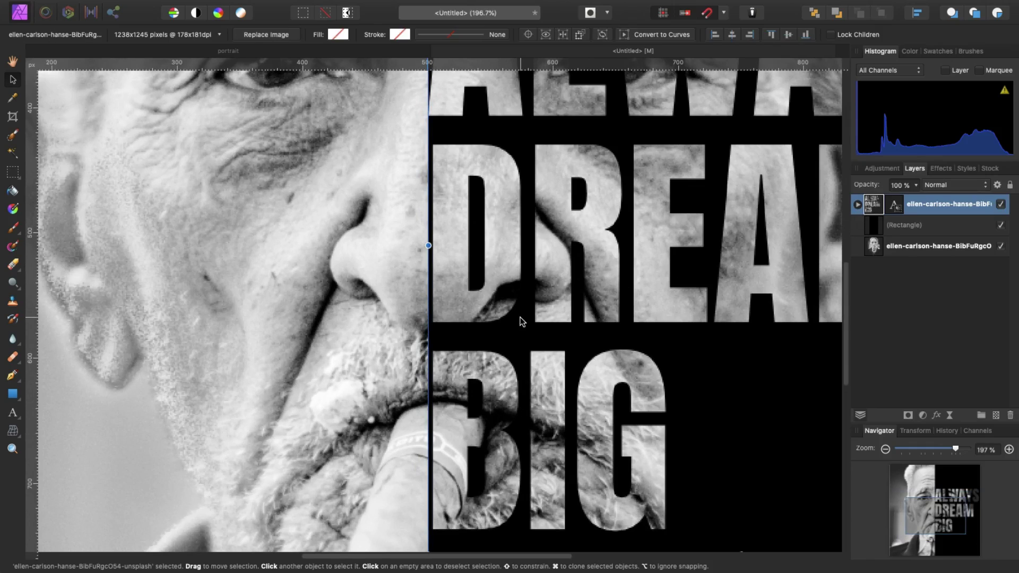
pyautogui.press('Left')
pyautogui.press('Left')
pyautogui.press('Left')
pyautogui.press('Left')
pyautogui.press('Left')
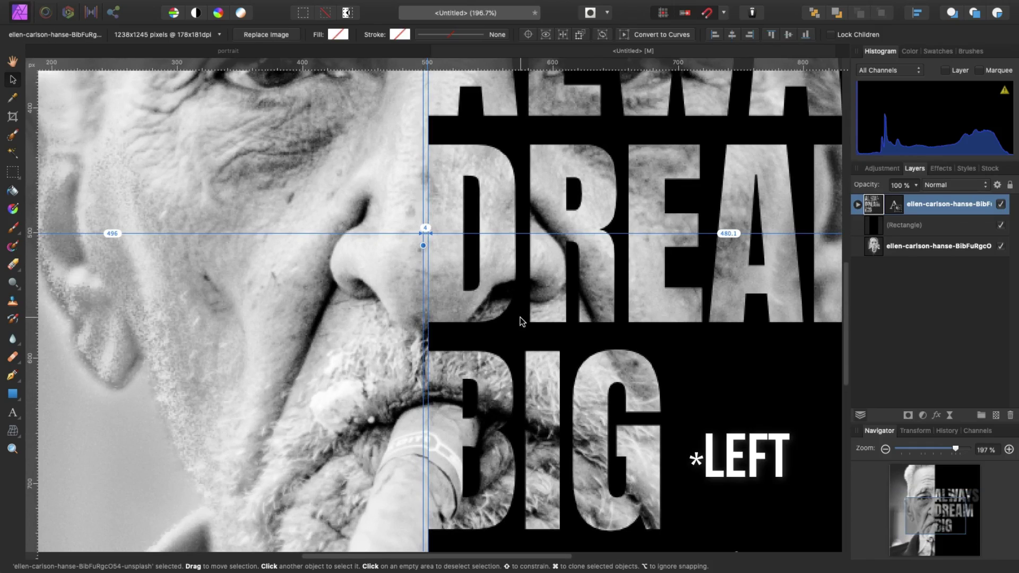
pyautogui.scroll(-5, 520, 321)
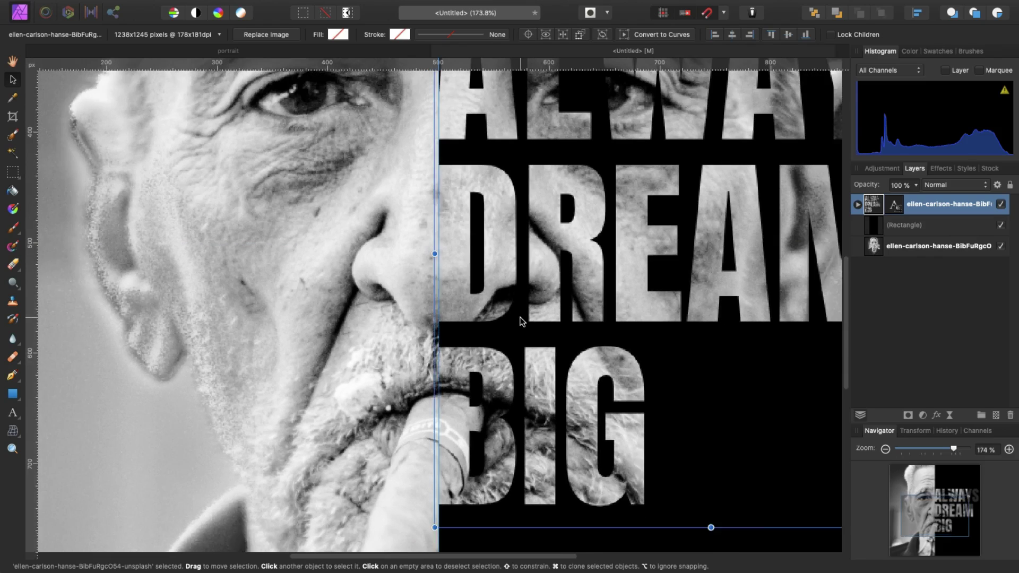
pyautogui.scroll(-4, 520, 322)
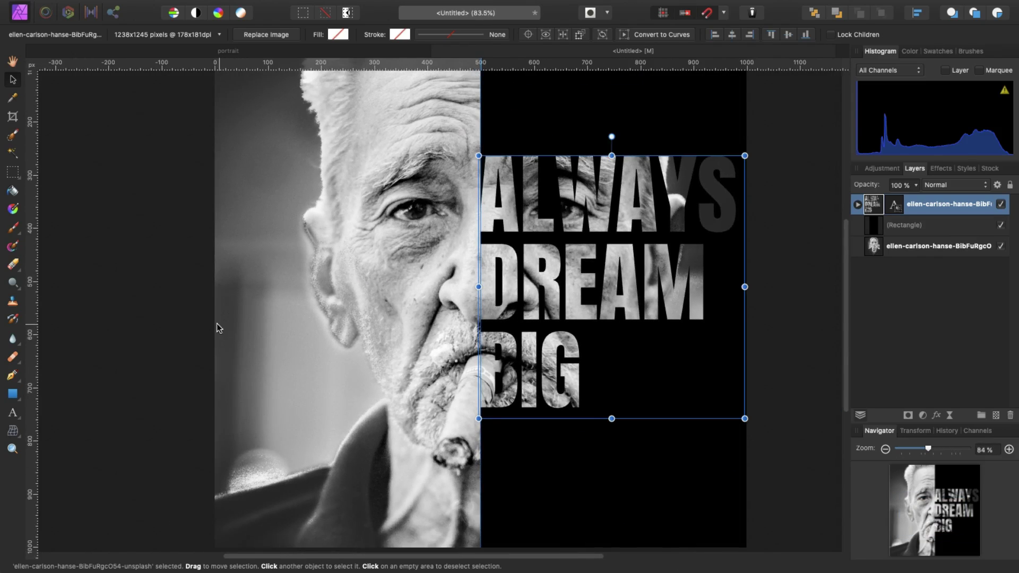
pyautogui.click(171, 329)
pyautogui.scroll(-1, 192, 342)
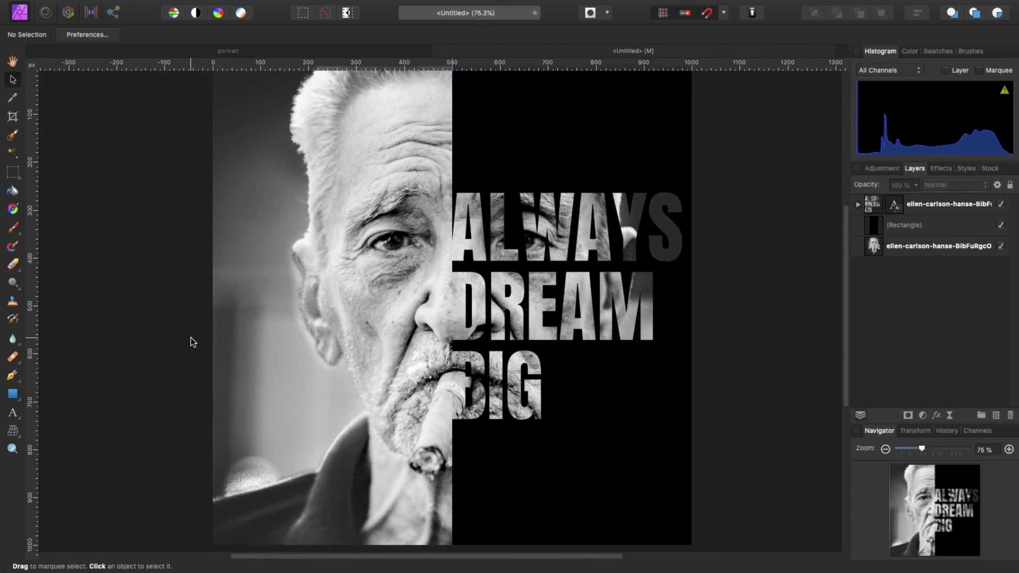